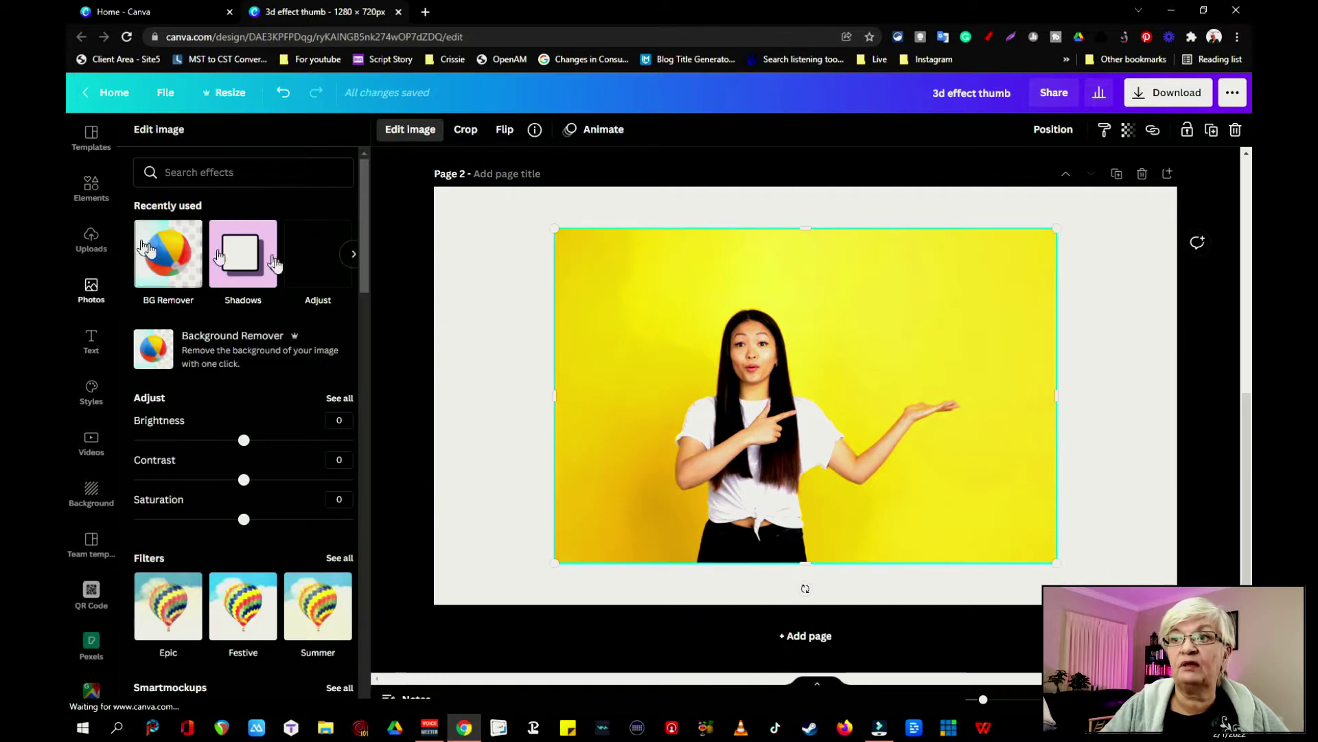
# - Remove the yellow background from the woman's photo and crop it tightly around her and her outstretched hand
pyautogui.click(172, 257)
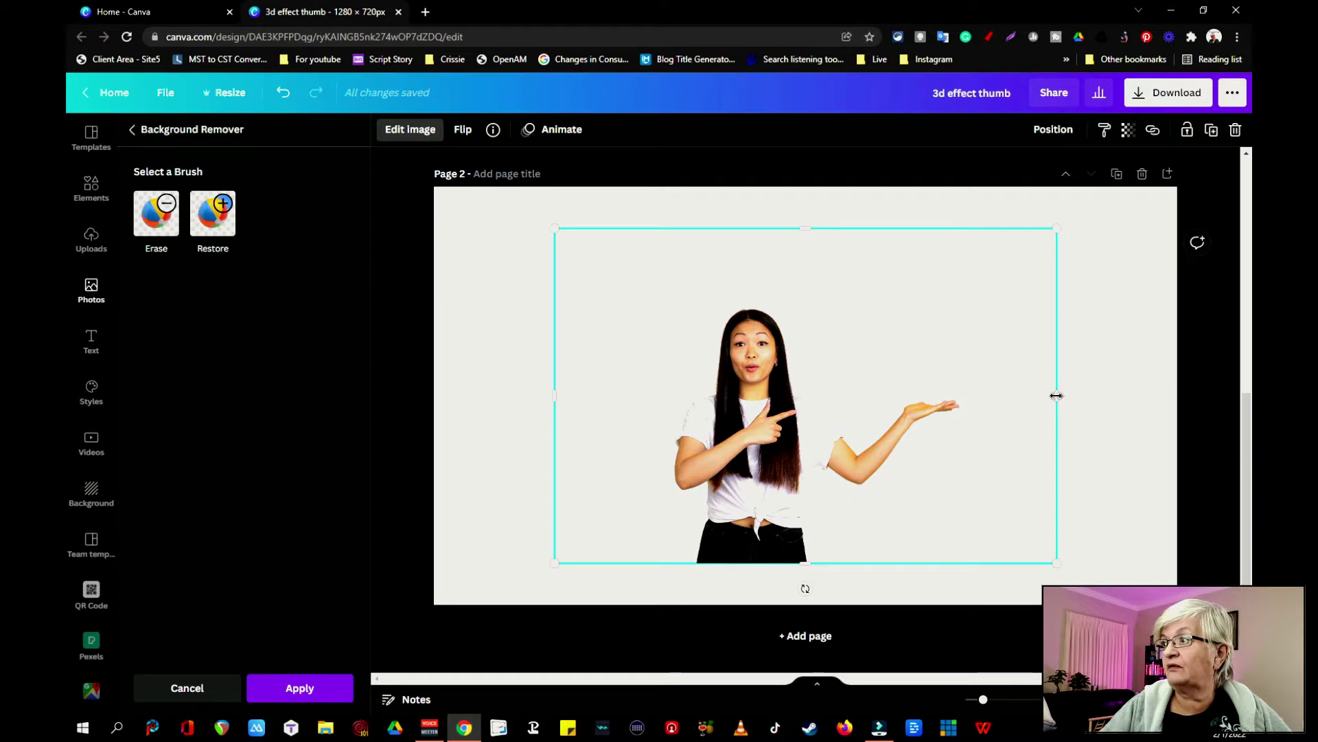
pyautogui.moveTo(1056, 396); pyautogui.dragTo(964, 399)
pyautogui.moveTo(556, 402); pyautogui.dragTo(668, 404)
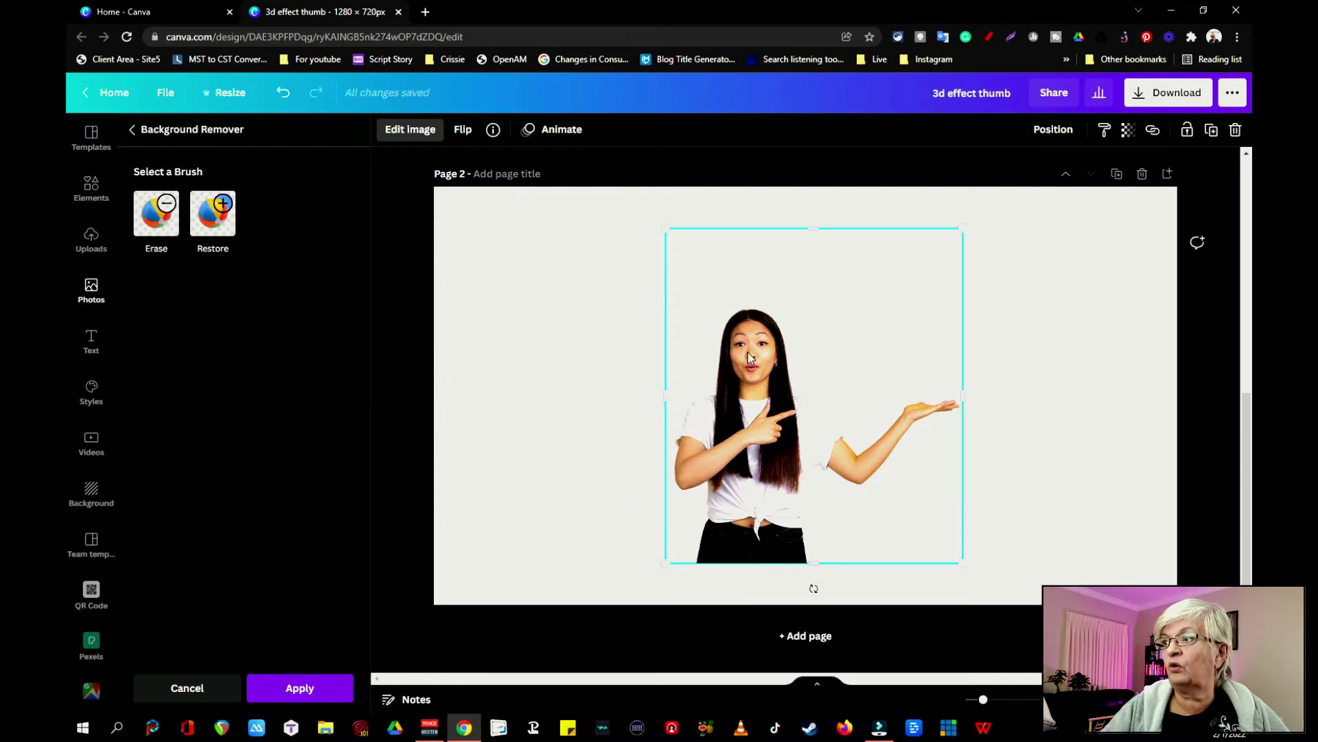
pyautogui.moveTo(822, 229); pyautogui.dragTo(817, 304)
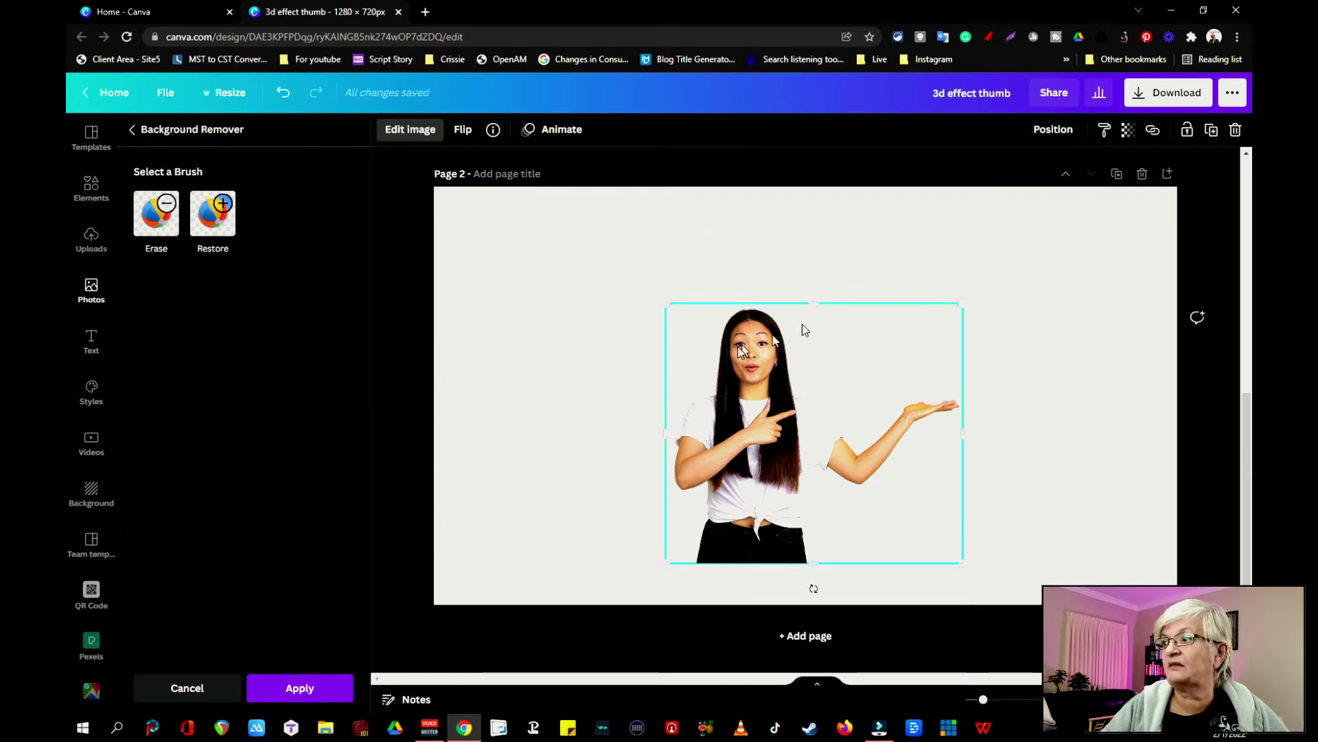
pyautogui.click(300, 688)
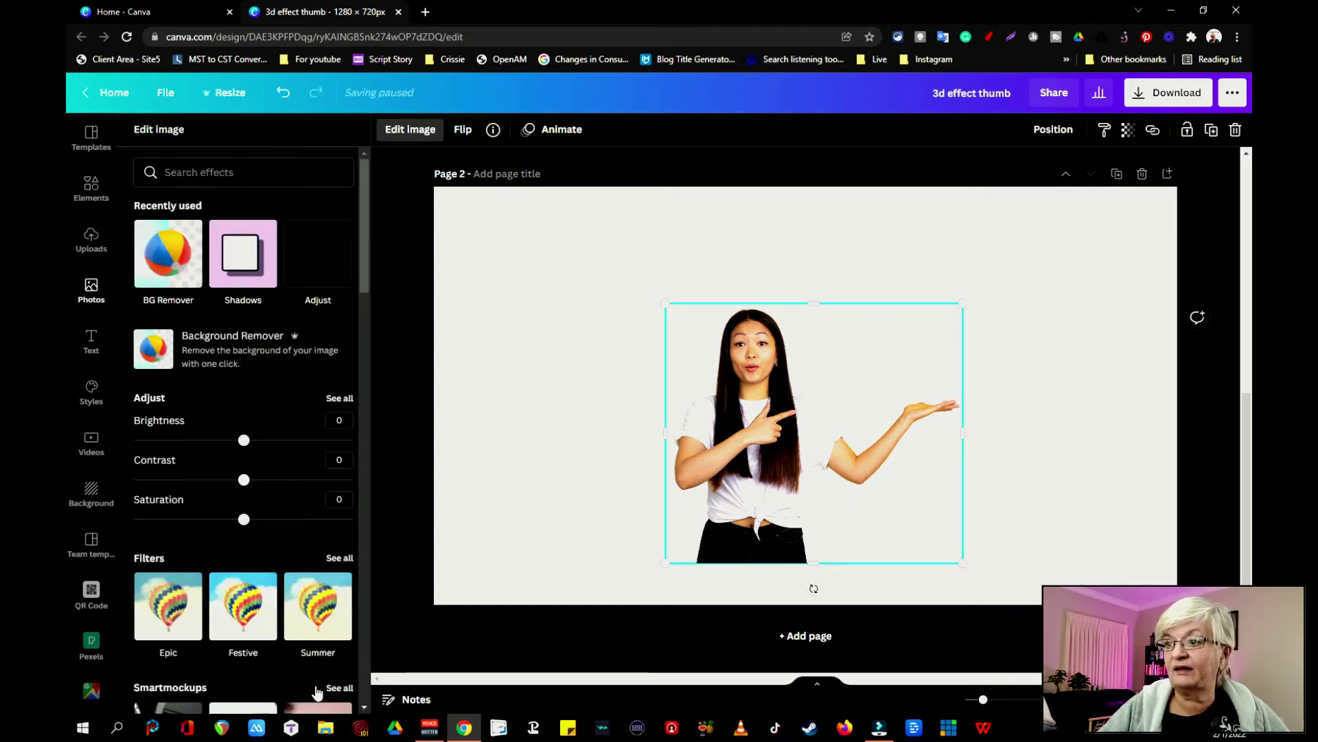
# - Enlarge the cutout photo of the woman and position it flush with the bottom edge of page 2
pyautogui.moveTo(750, 491); pyautogui.dragTo(585, 472)
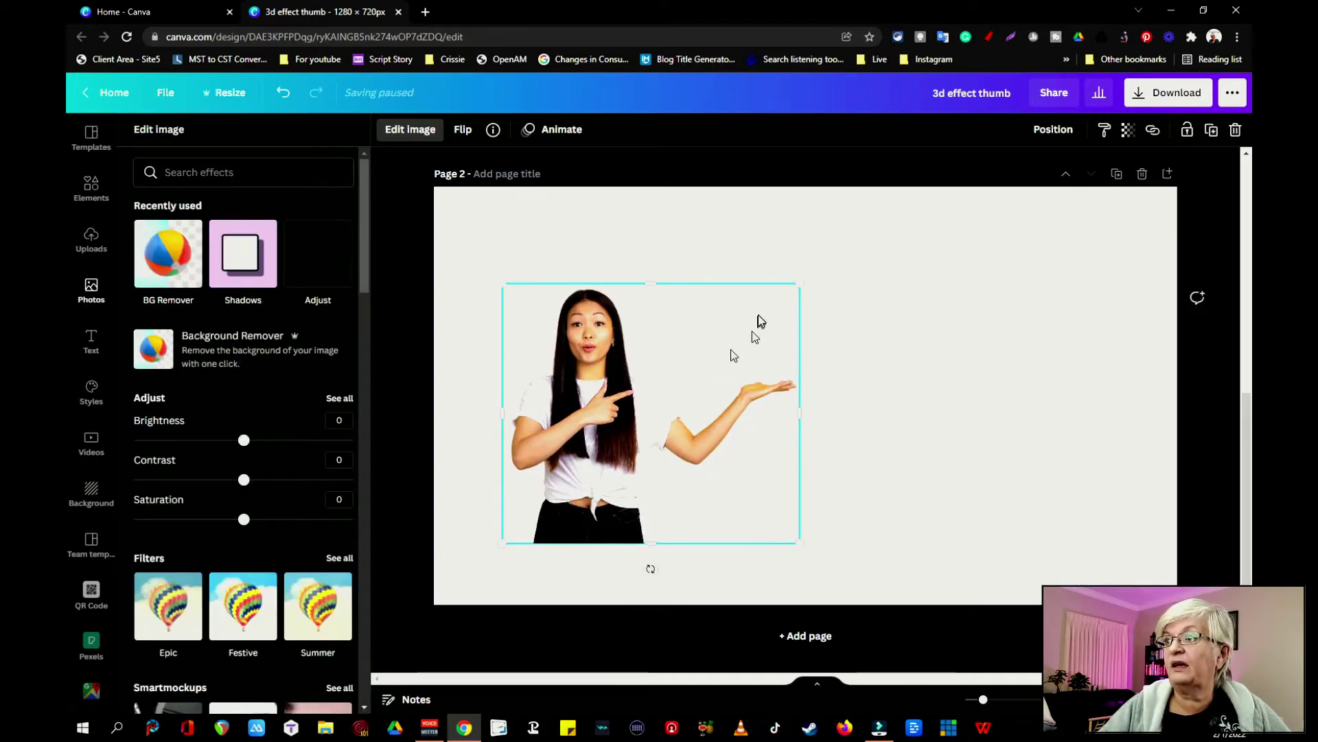
pyautogui.moveTo(796, 285); pyautogui.dragTo(883, 247)
pyautogui.moveTo(613, 388); pyautogui.dragTo(608, 458)
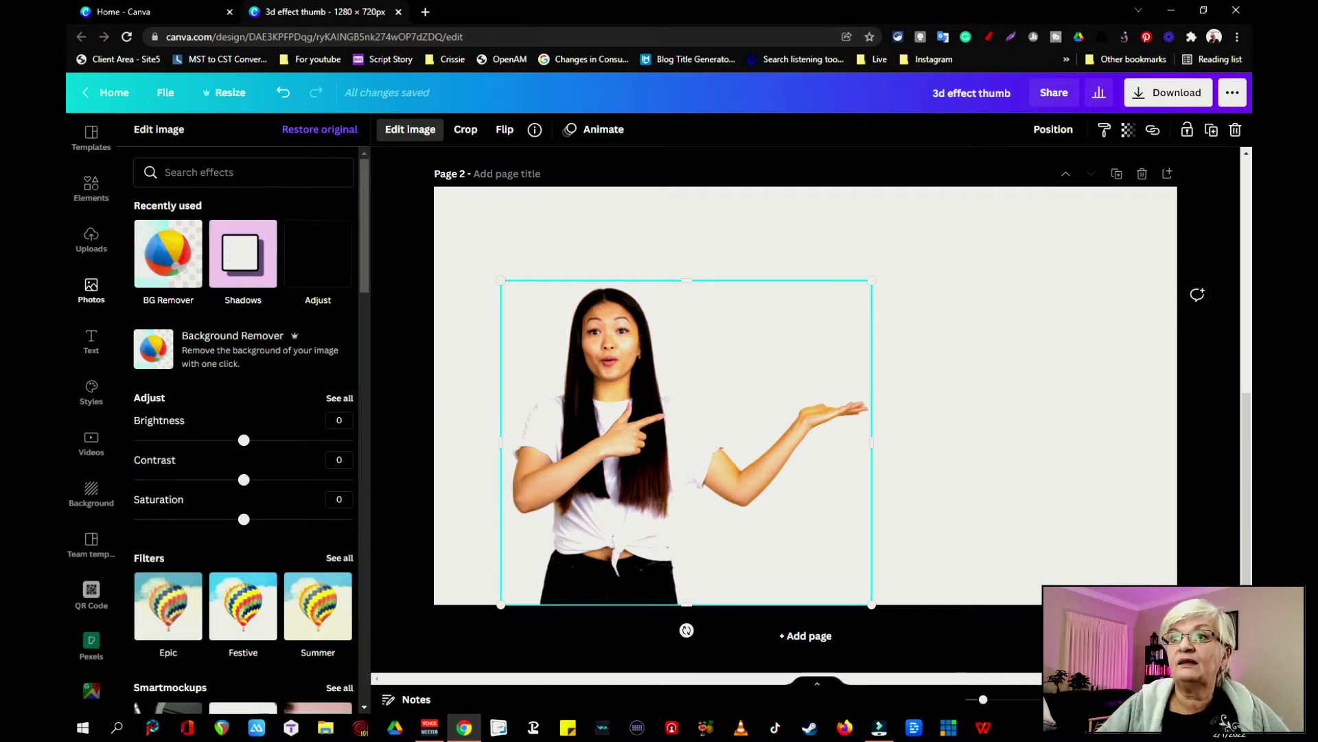
# - Add the text "3 D" in Colette at size 389 over the woman and lock it in place
pyautogui.click(91, 340)
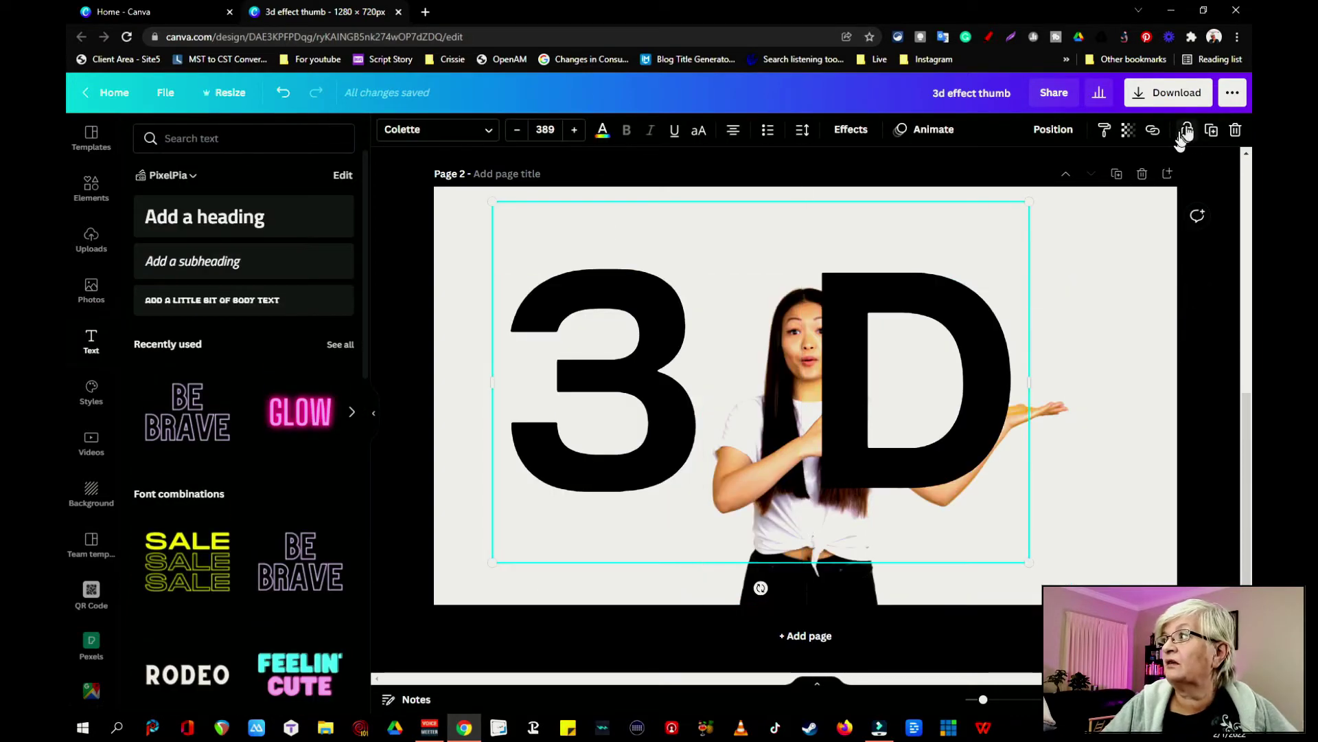
pyautogui.click(1186, 130)
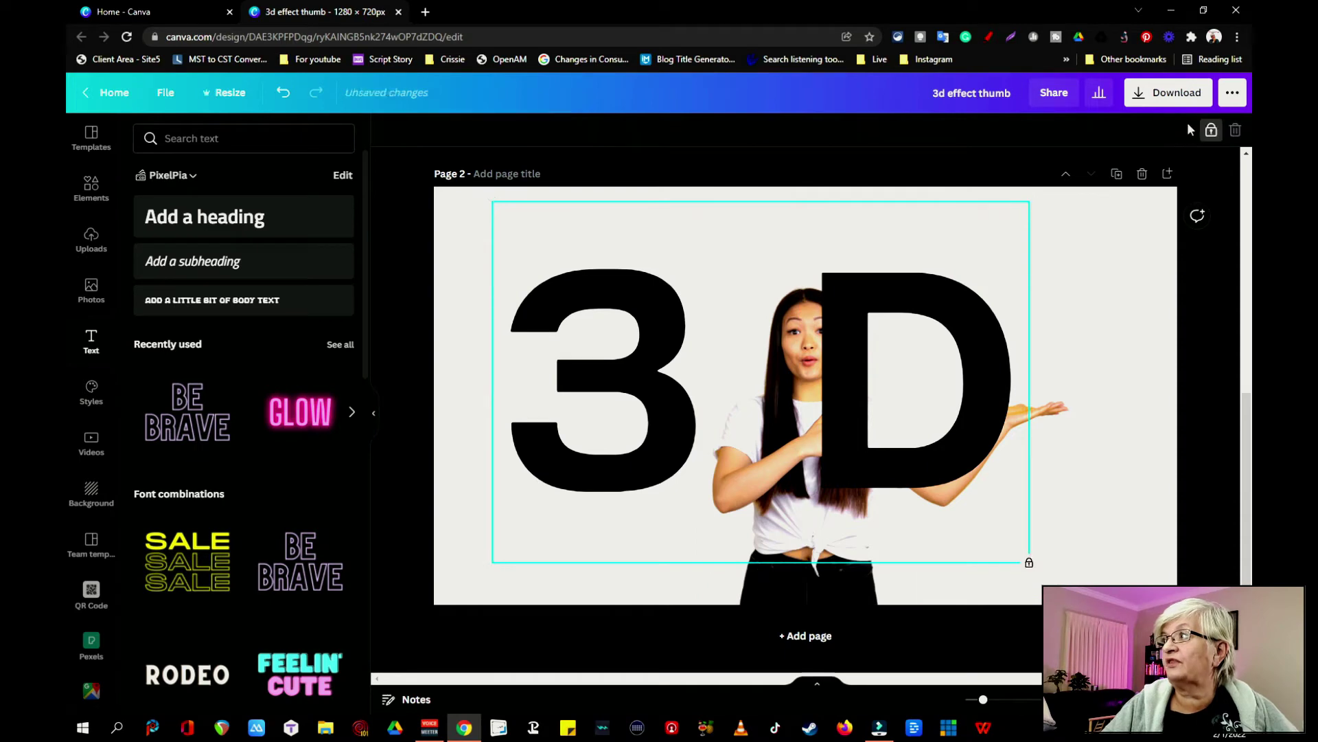
# - Enlarge the woman's photo and position her between the 3 and the D, aligned with the page's bottom edge
pyautogui.click(859, 589)
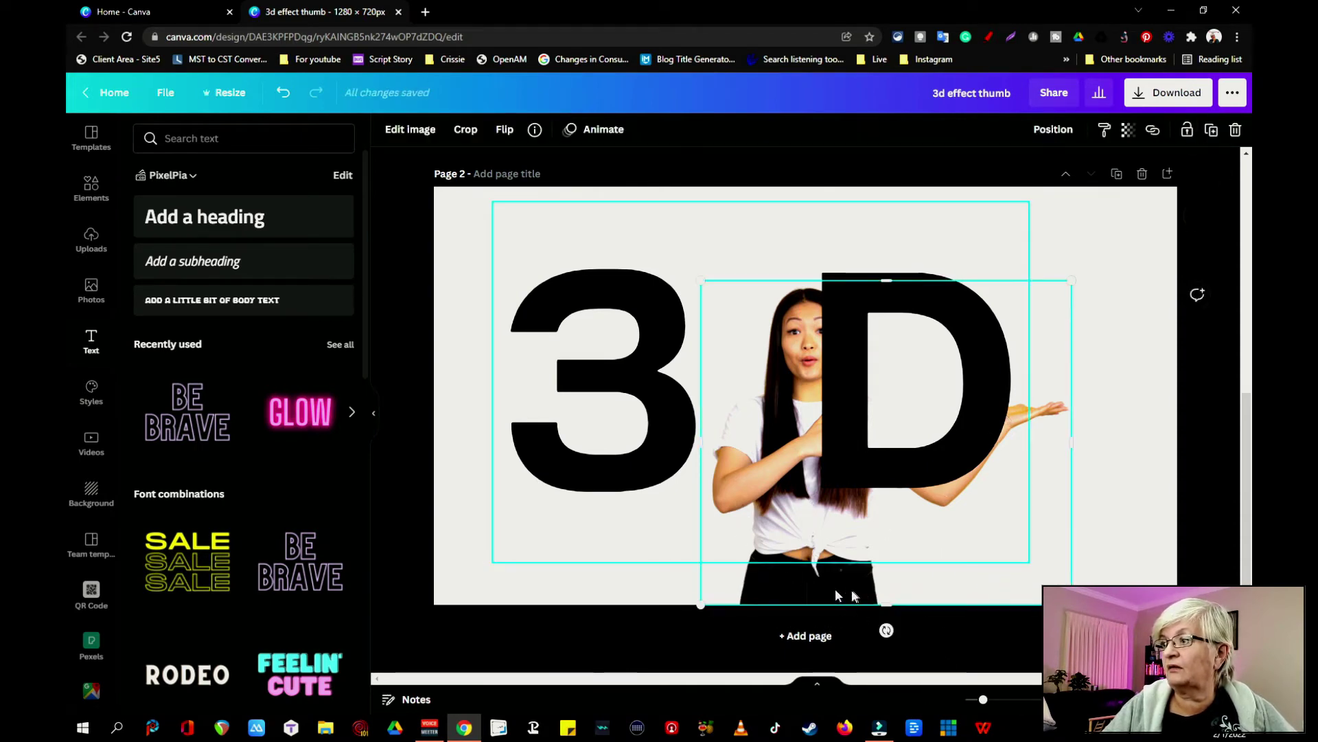
pyautogui.moveTo(826, 592)
pyautogui.mouseDown()
pyautogui.moveTo(747, 590)
pyautogui.moveTo(801, 588)
pyautogui.mouseUp()
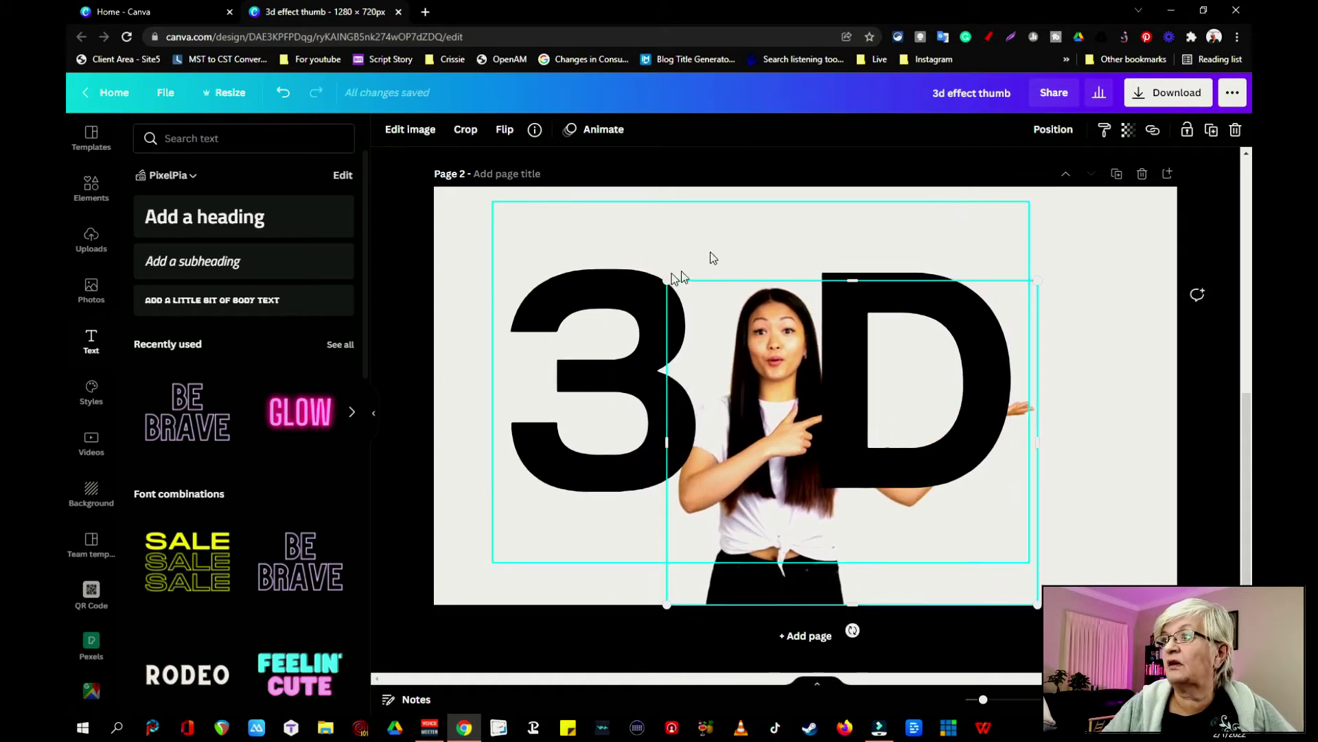
pyautogui.moveTo(668, 278); pyautogui.dragTo(595, 218)
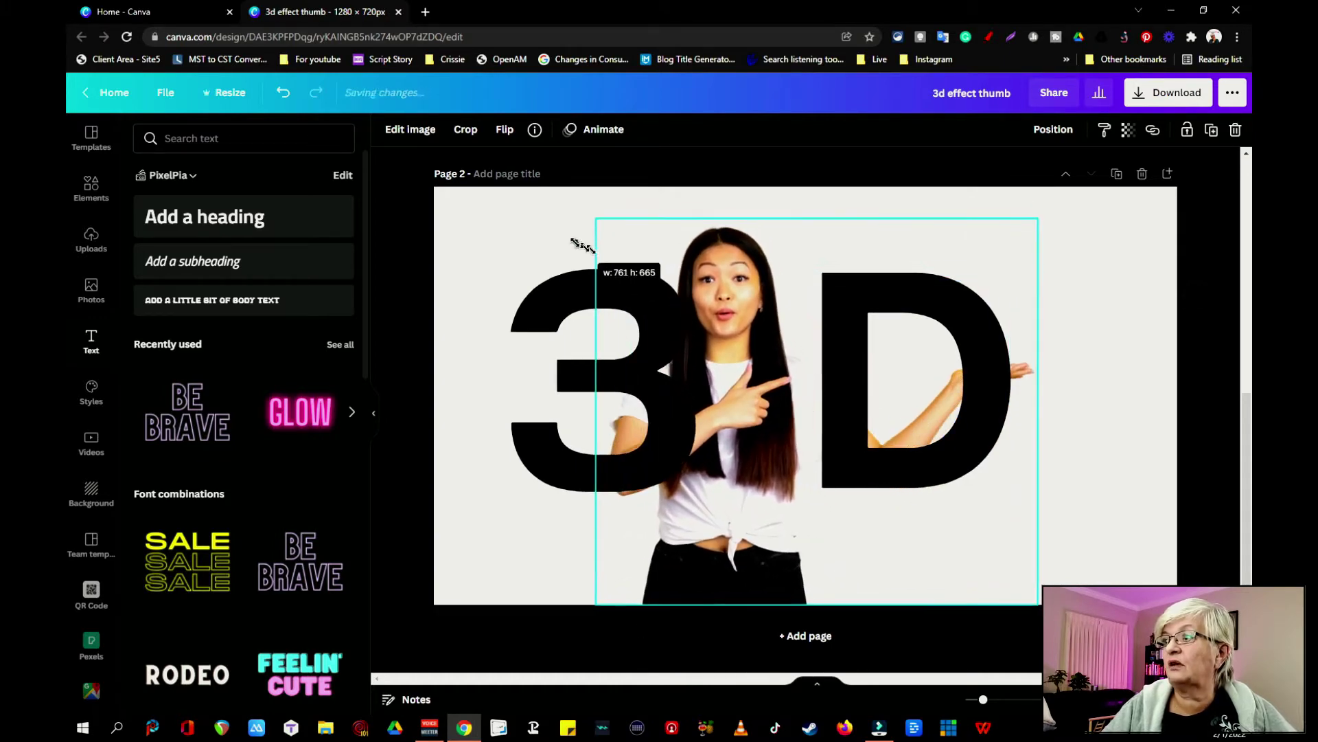
pyautogui.moveTo(683, 582)
pyautogui.mouseDown()
pyautogui.moveTo(706, 576)
pyautogui.moveTo(695, 577)
pyautogui.mouseUp()
# - Unlock the "3 D" text, move it down to the page's bottom edge, and lock it again
pyautogui.click(760, 575)
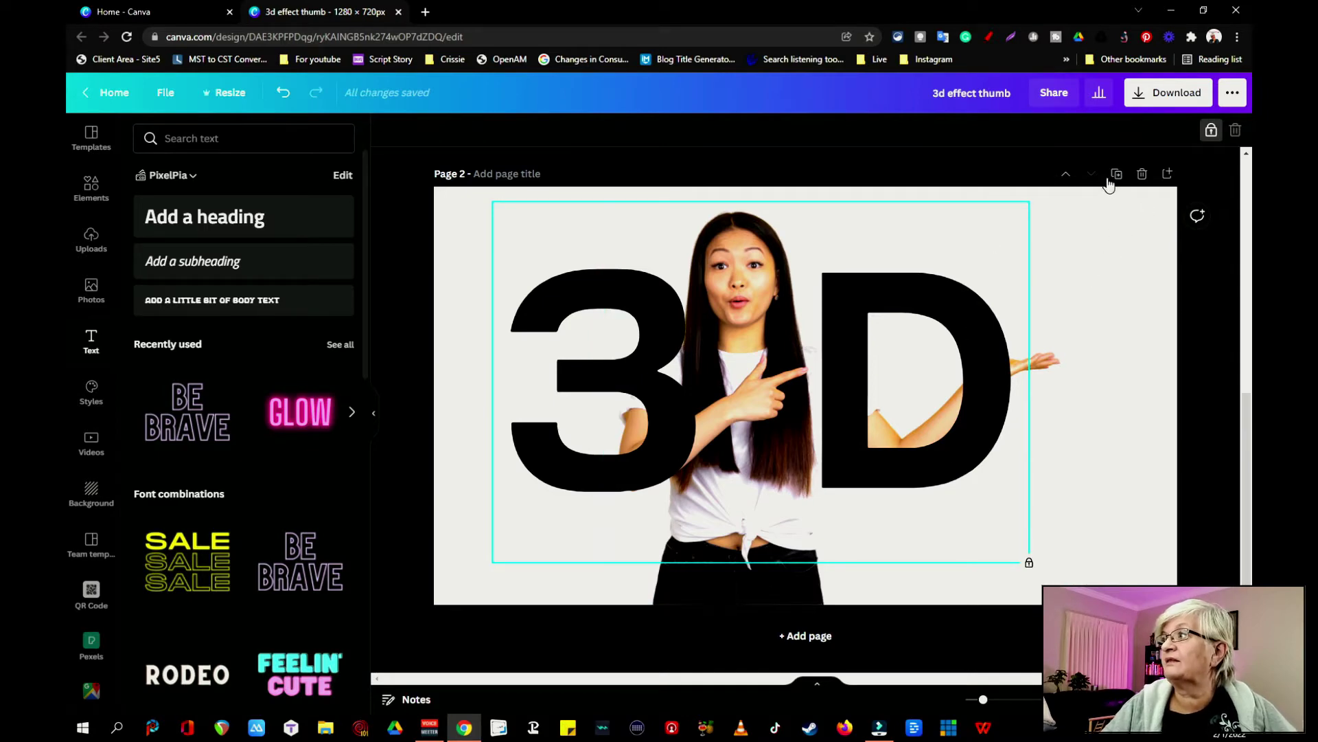
pyautogui.click(1213, 131)
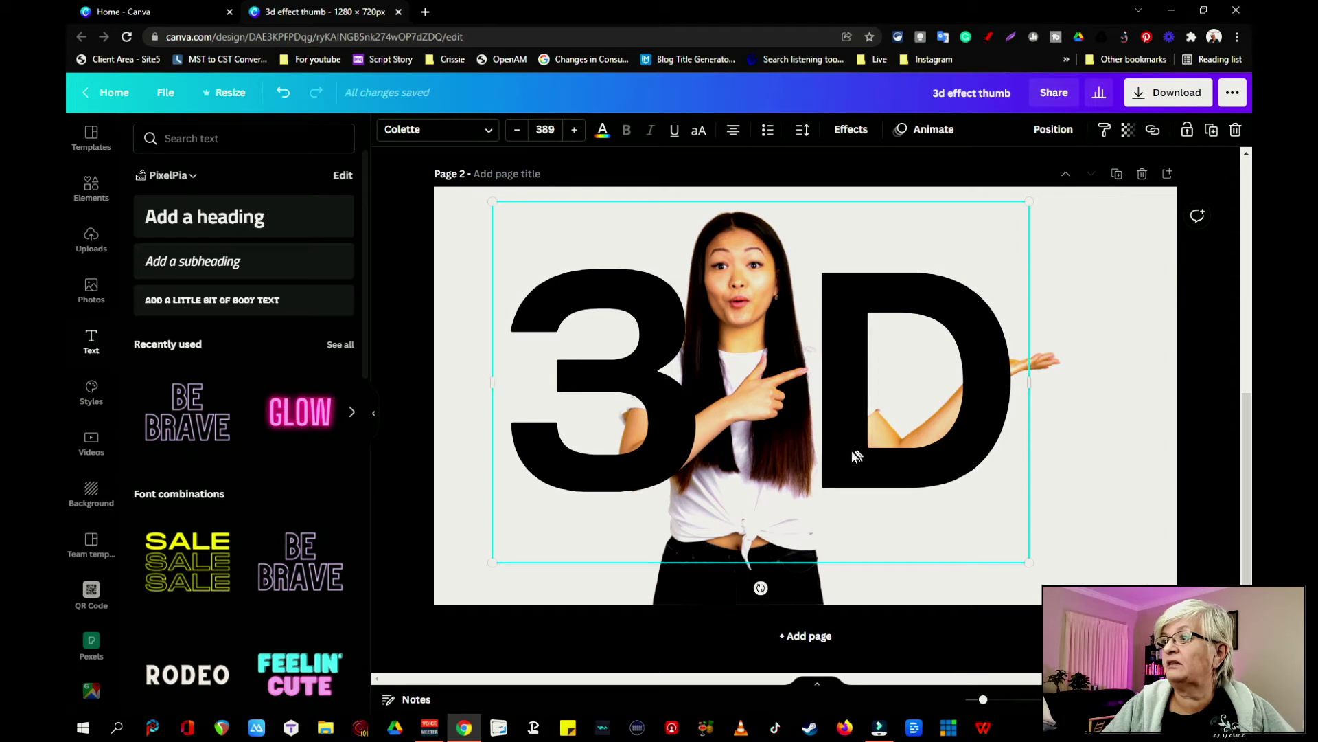
pyautogui.moveTo(854, 455); pyautogui.dragTo(838, 497)
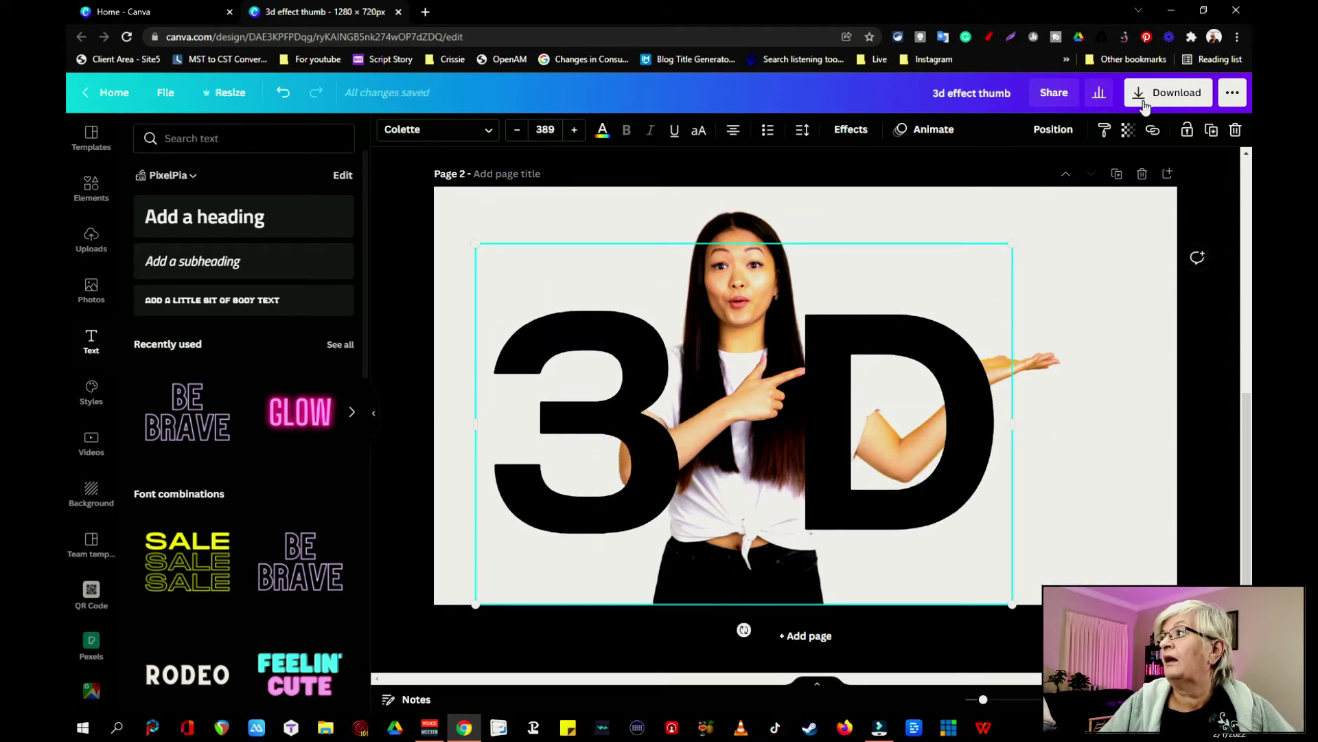
pyautogui.click(1188, 130)
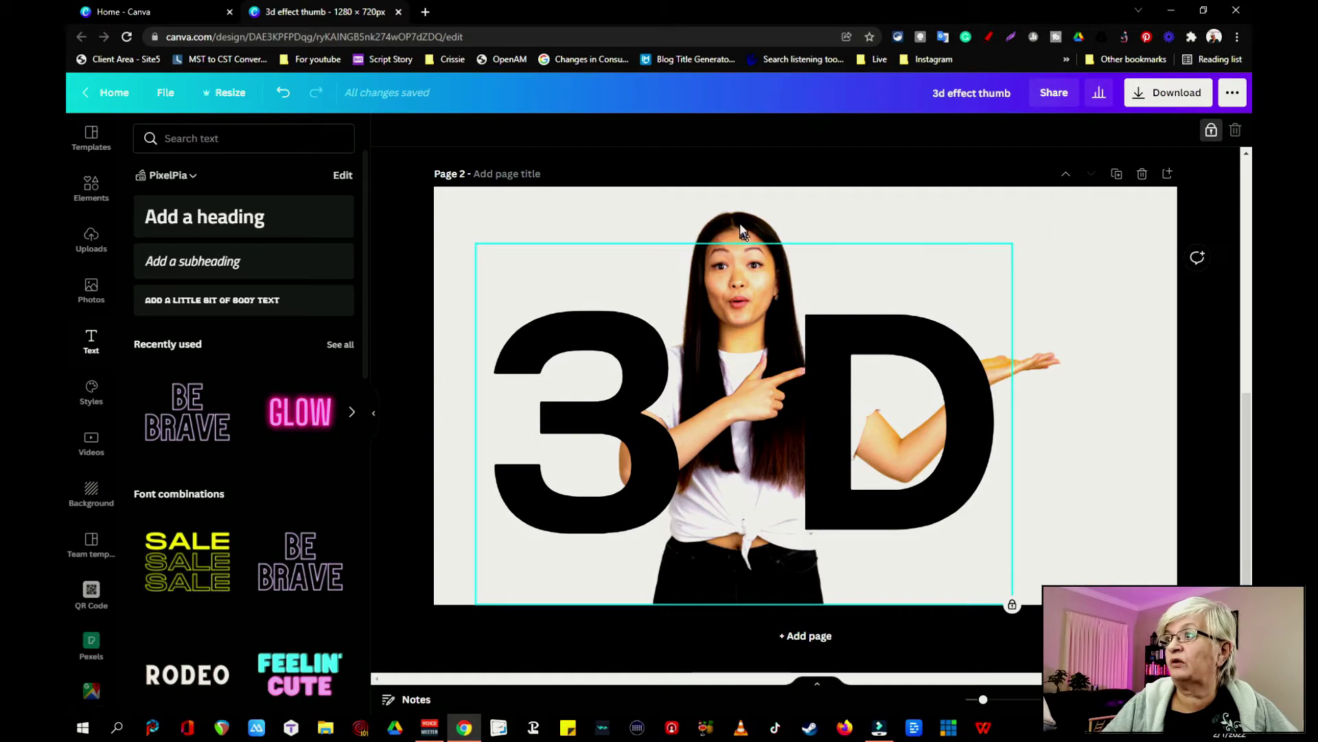
# - Duplicate the woman's photo and align the copy exactly over the original
pyautogui.click(1081, 265)
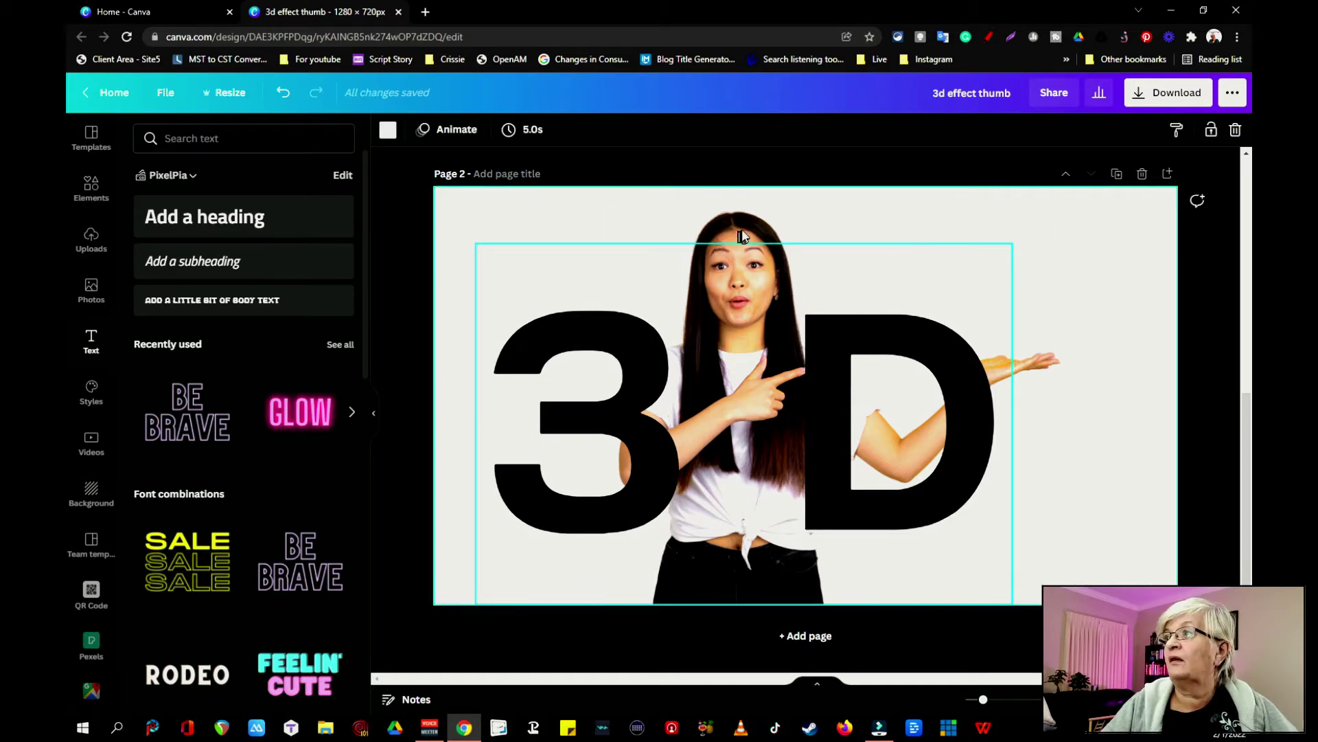
pyautogui.click(738, 217)
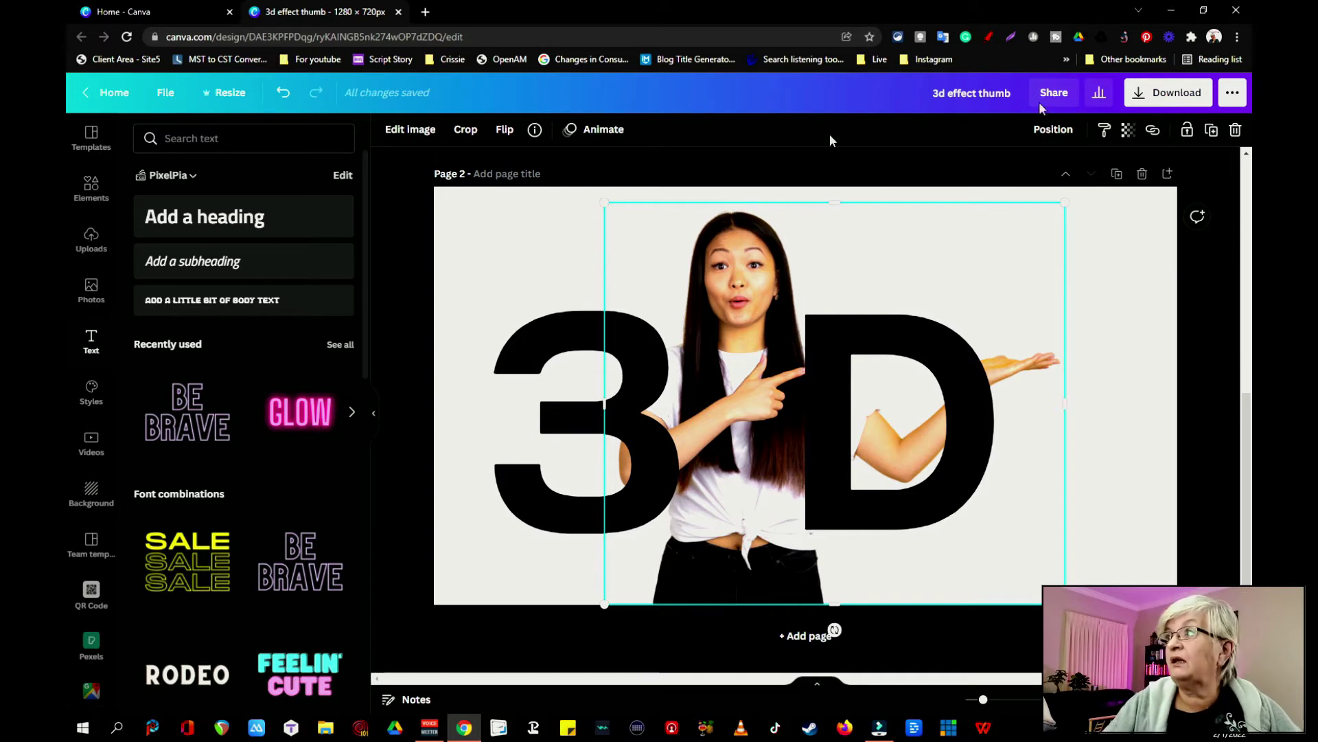
pyautogui.click(1212, 131)
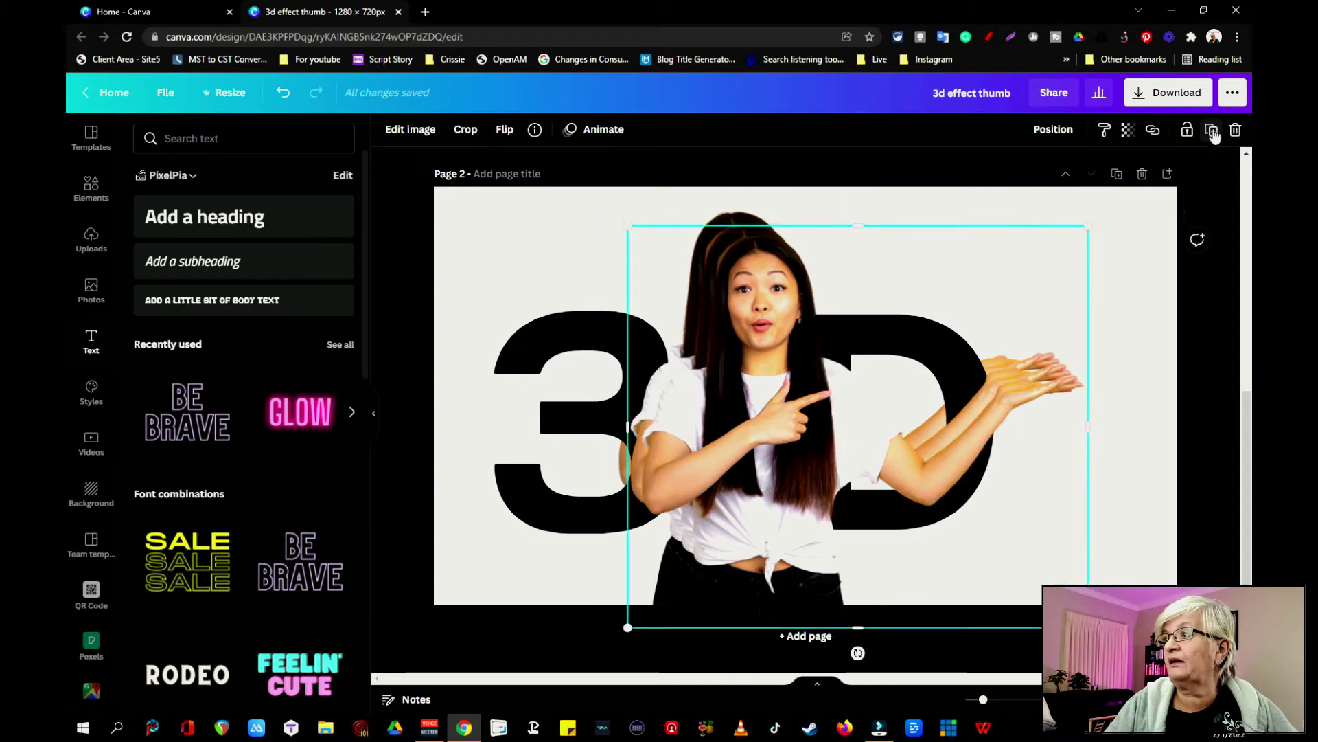
pyautogui.press('Escape')
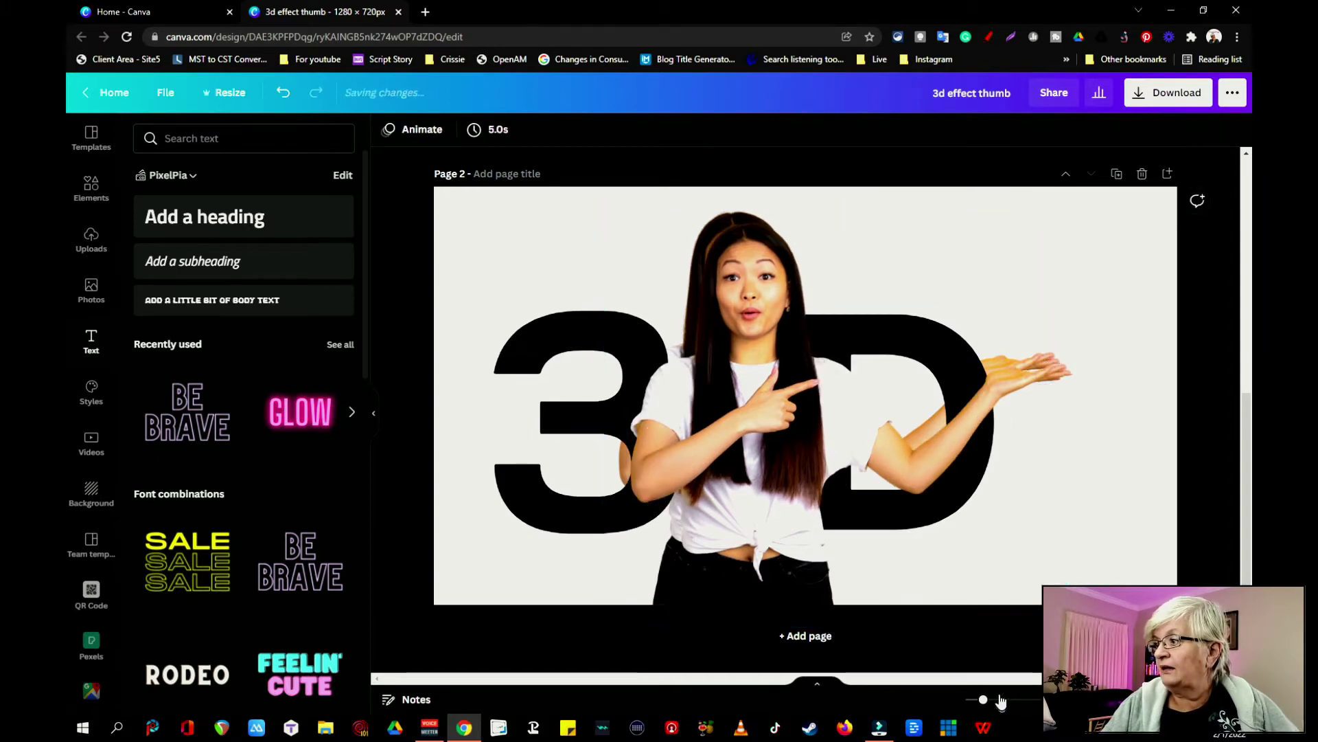
pyautogui.moveTo(1000, 700); pyautogui.dragTo(996, 704)
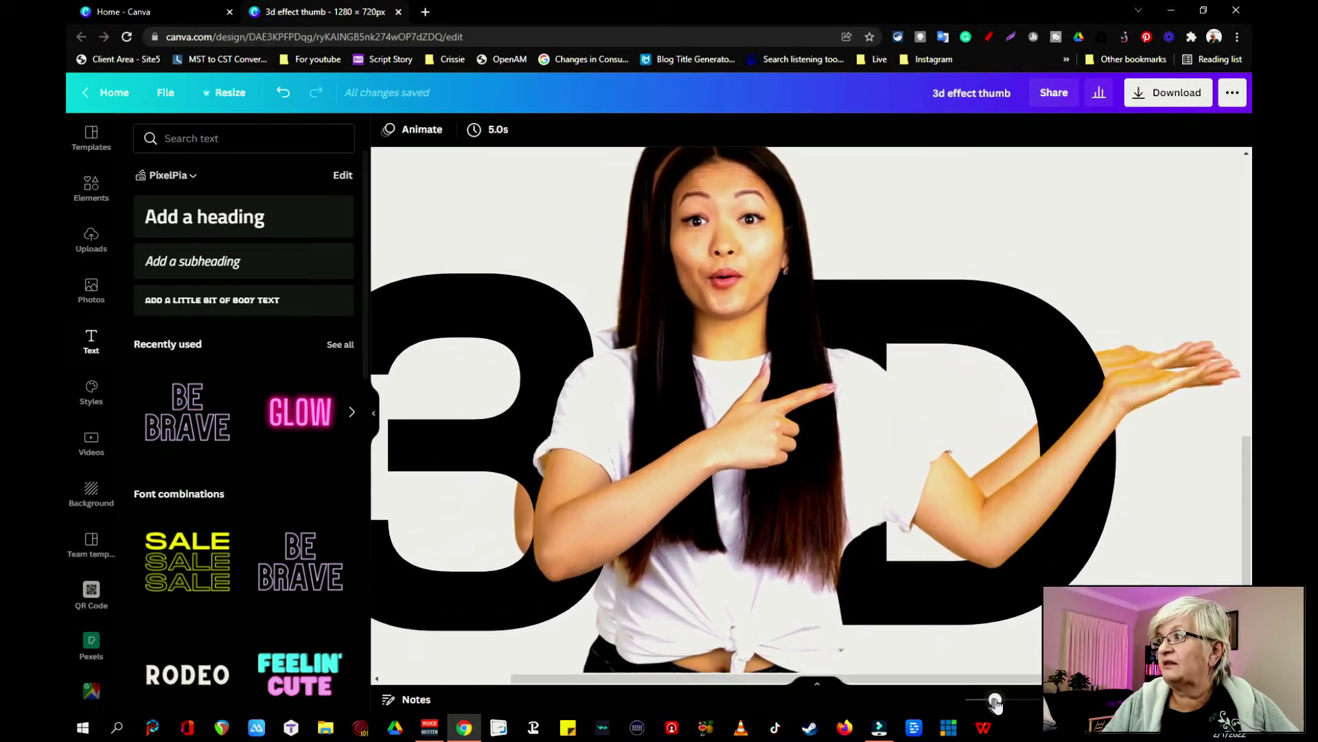
pyautogui.moveTo(776, 614); pyautogui.dragTo(760, 594)
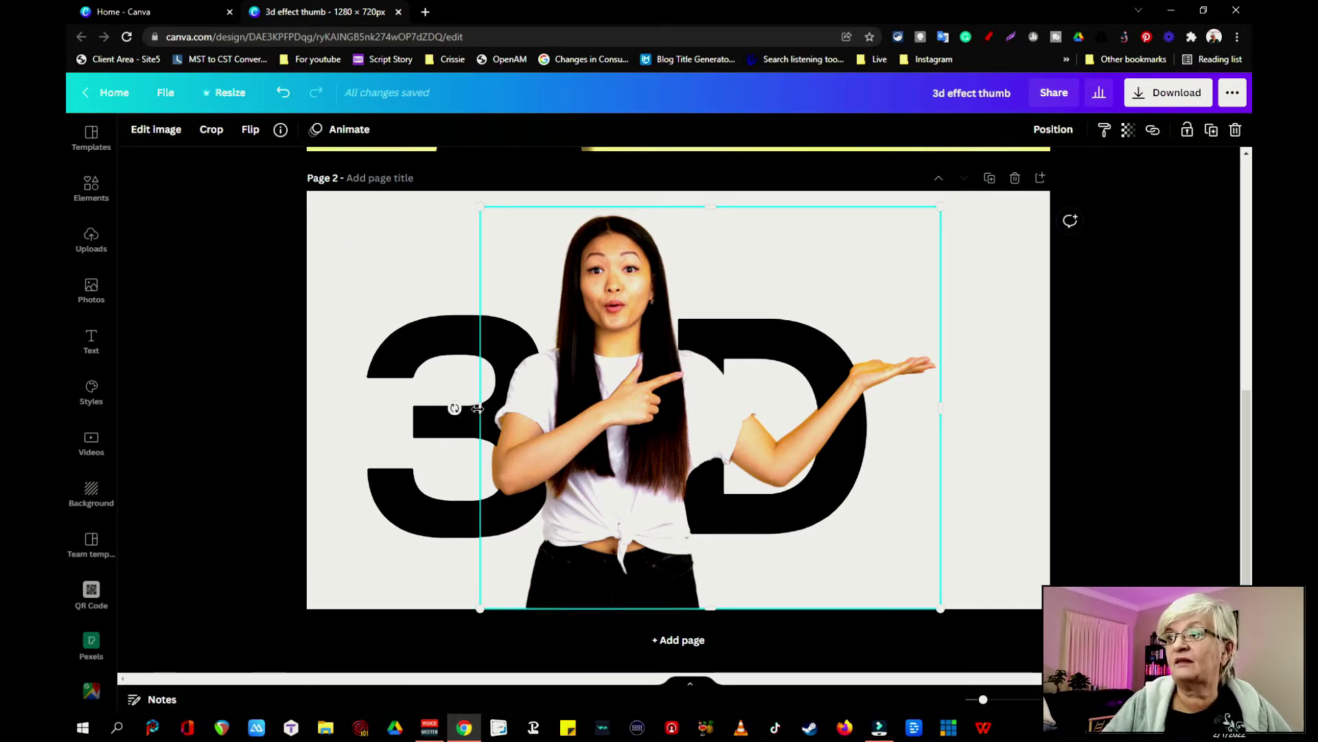
# - Crop the duplicate photo so that only the outstretched arm lies in front of the D
pyautogui.moveTo(477, 408); pyautogui.dragTo(724, 443)
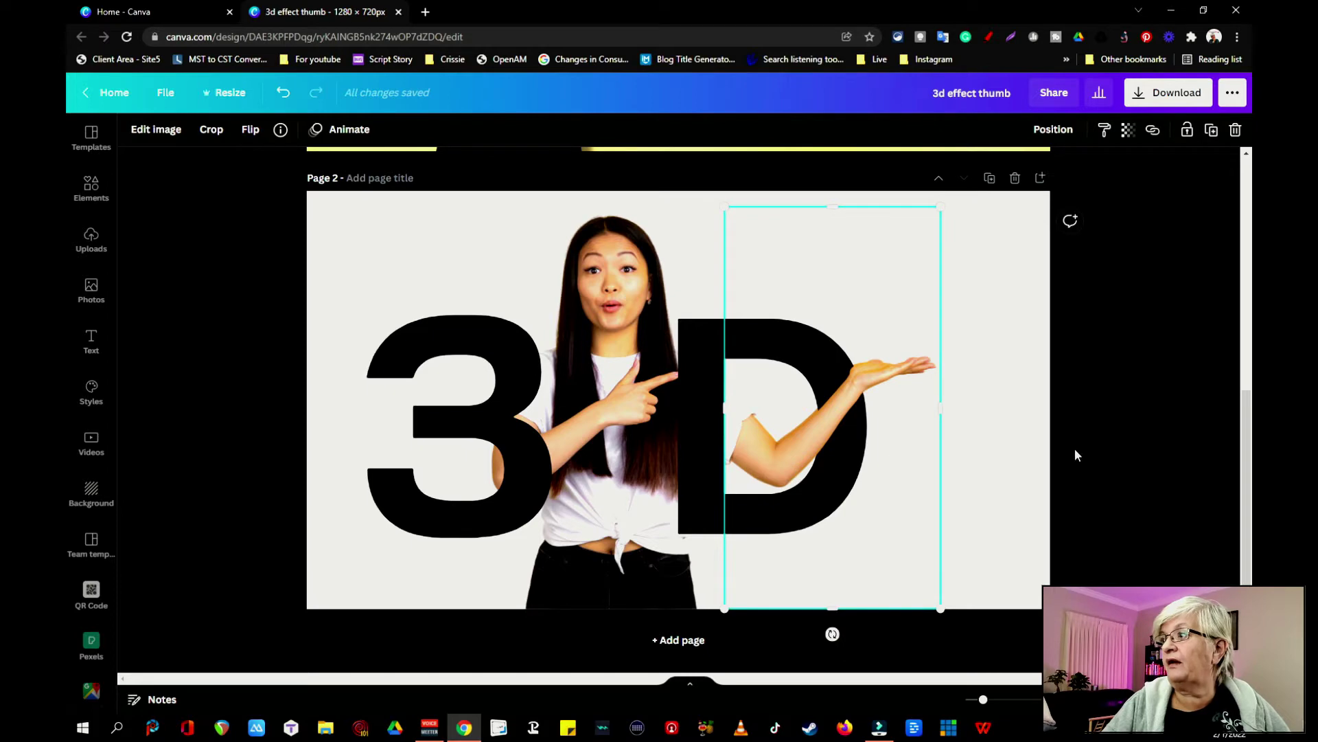
pyautogui.click(1075, 455)
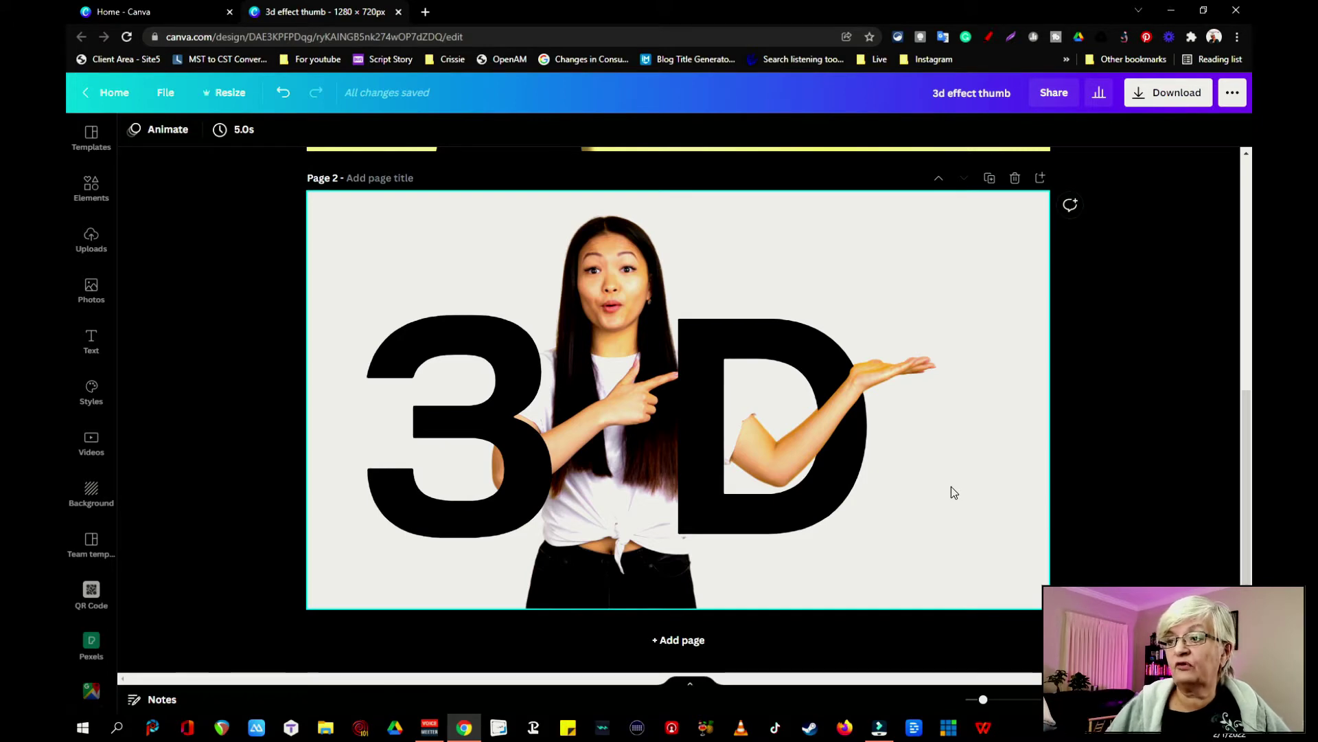
# - Move the "3 D" text slightly up and remove the gap between the 3 and the D
pyautogui.moveTo(424, 440); pyautogui.dragTo(432, 424)
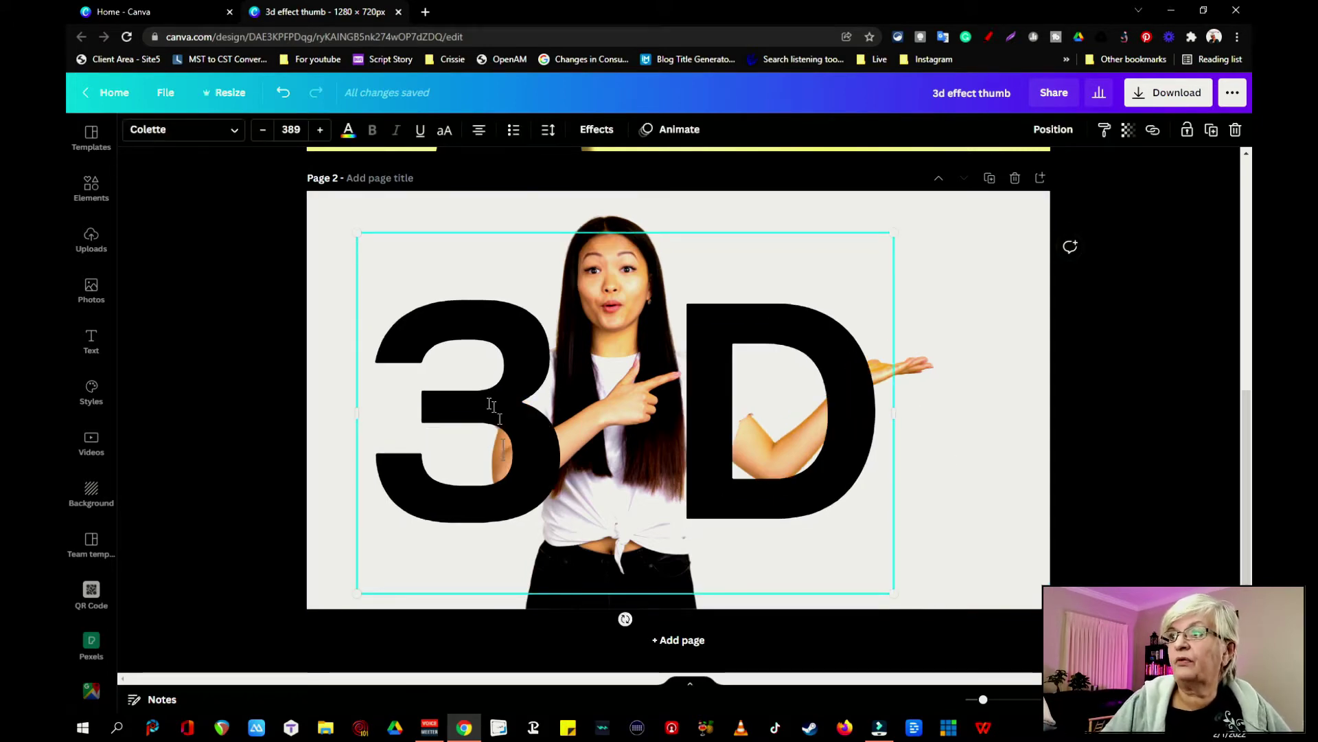
pyautogui.click(492, 405)
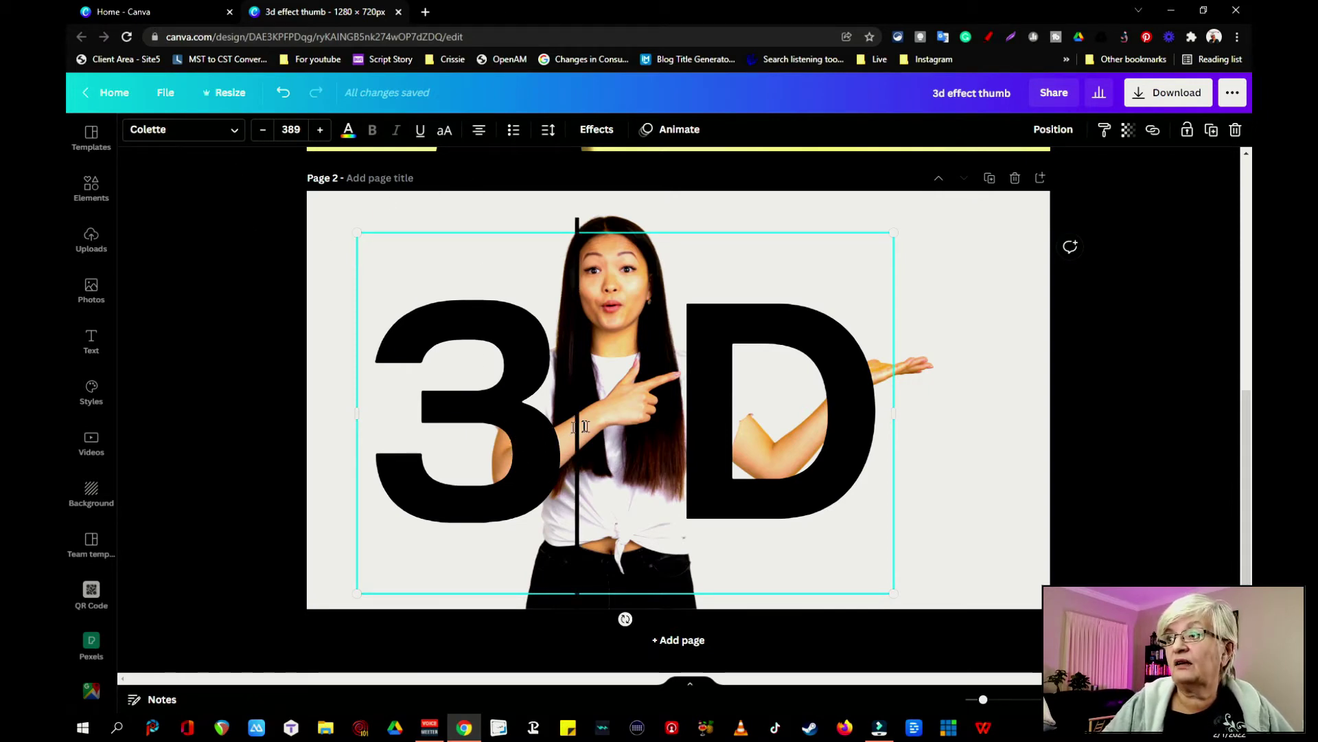
pyautogui.press('Delete')
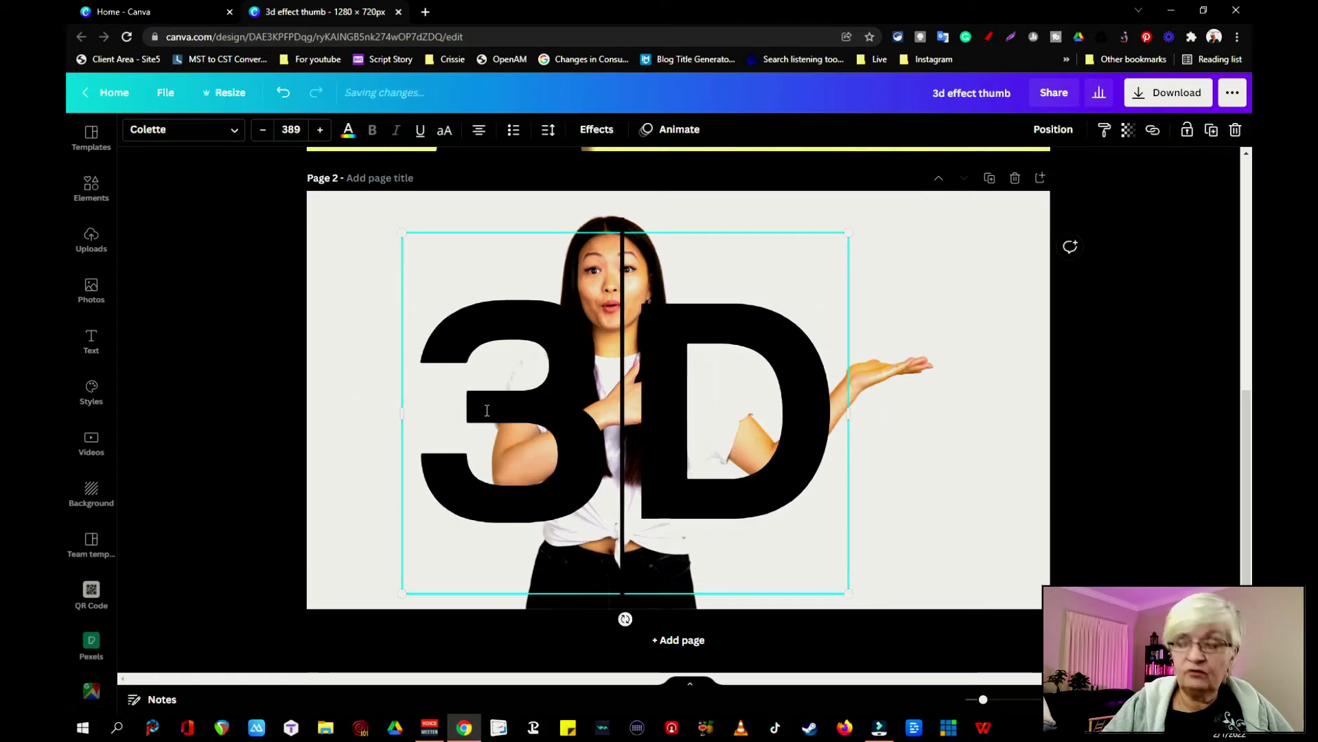
# - Delete the 3D text from page 2
pyautogui.click(347, 333)
pyautogui.click(555, 392)
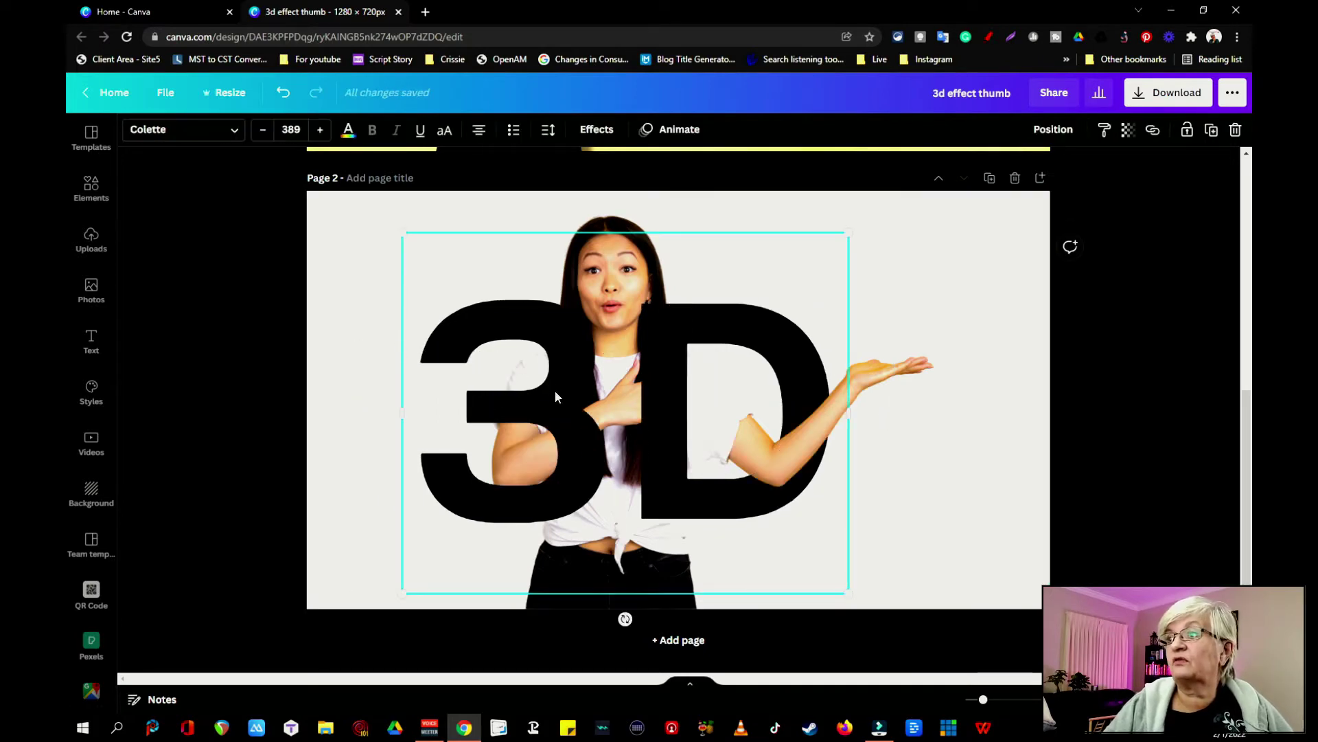
pyautogui.press('Delete')
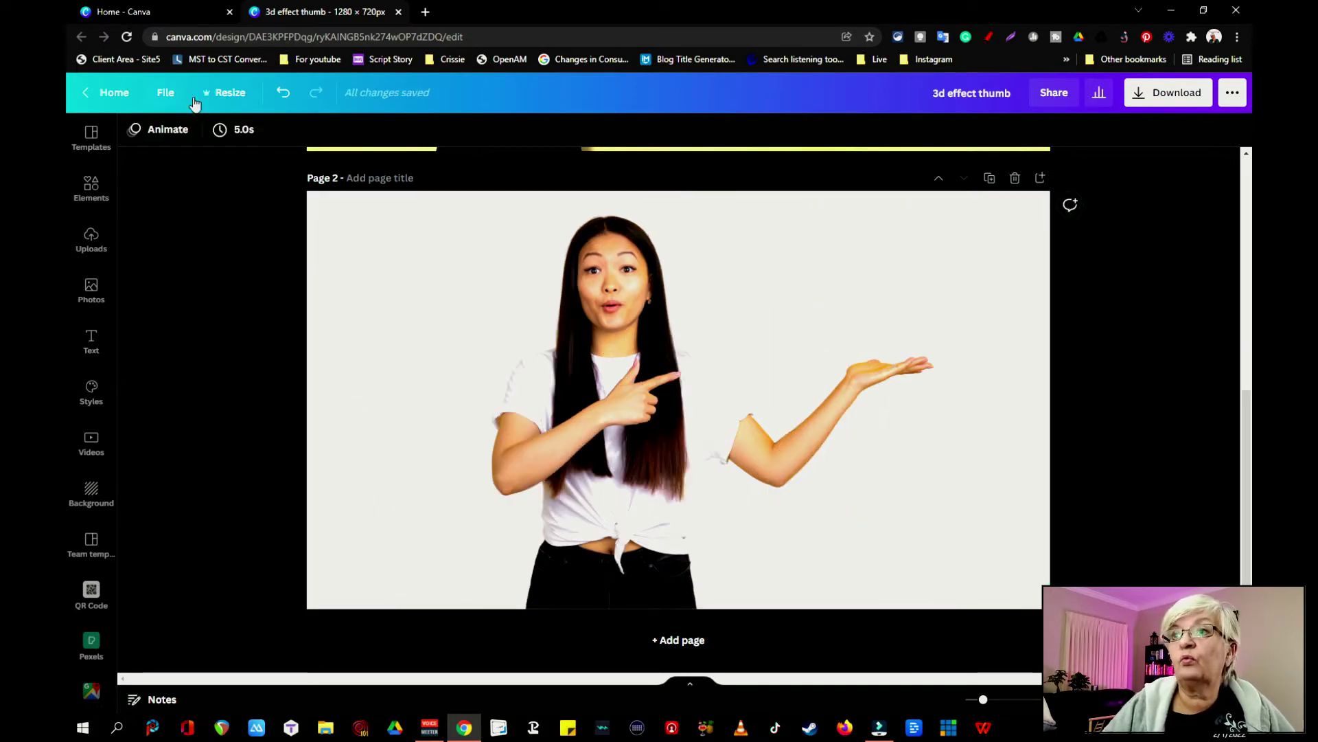
# - Search the elements for frames and look through the results as far as the letter- and number-shaped frames
pyautogui.click(91, 186)
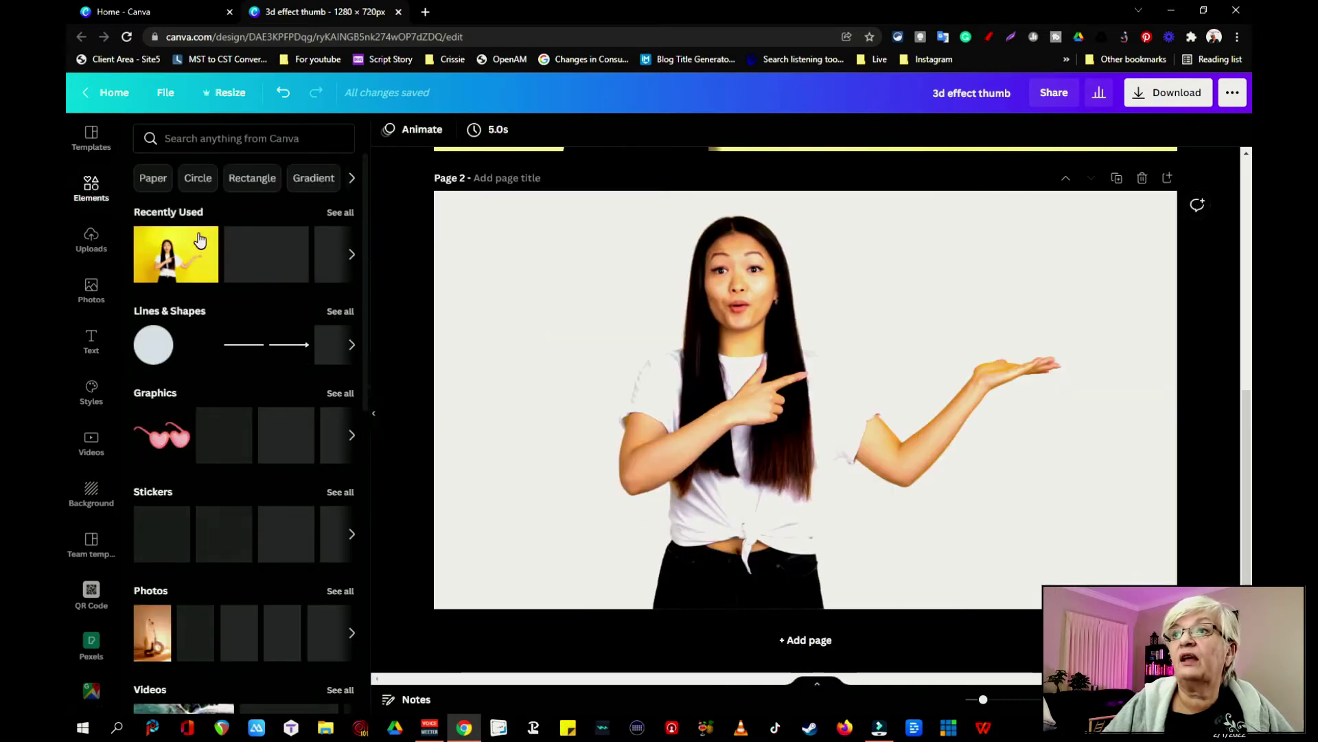
pyautogui.scroll(-3, 226, 286)
pyautogui.scroll(3, 225, 286)
pyautogui.click(206, 136)
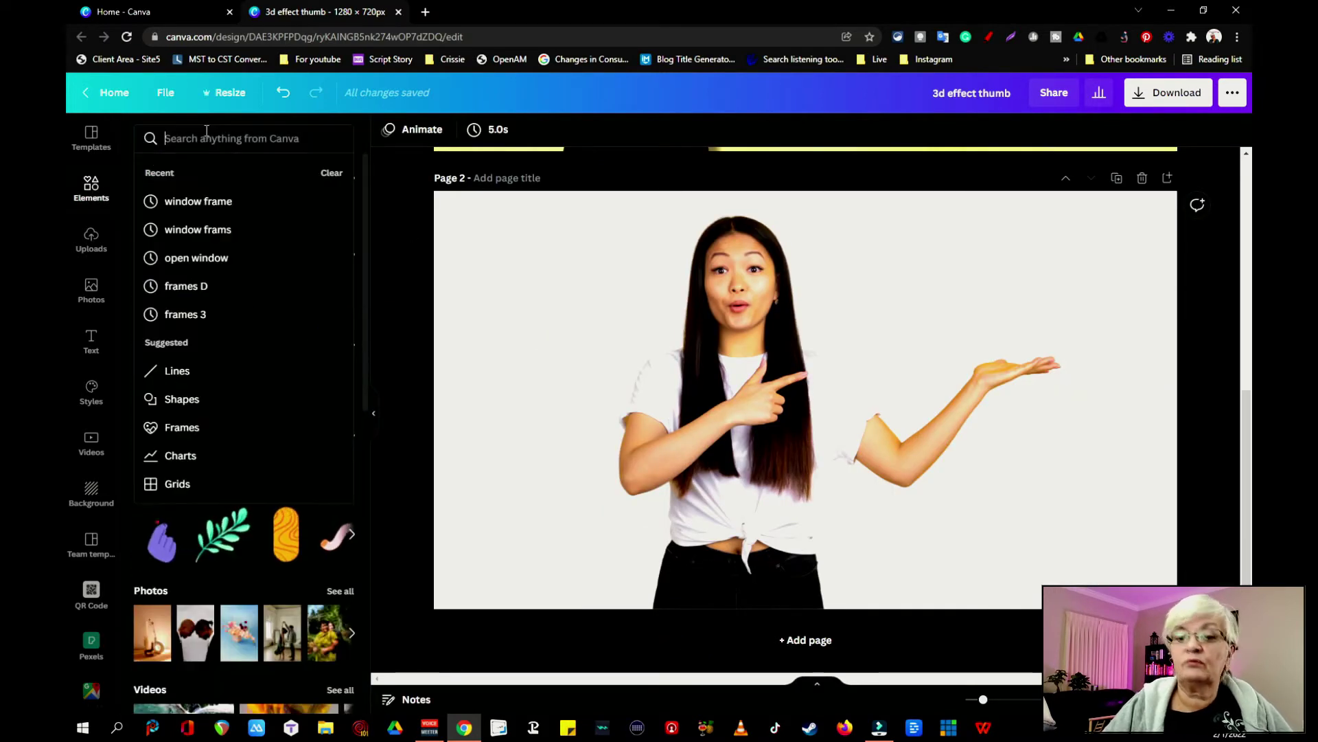
pyautogui.write('fram')
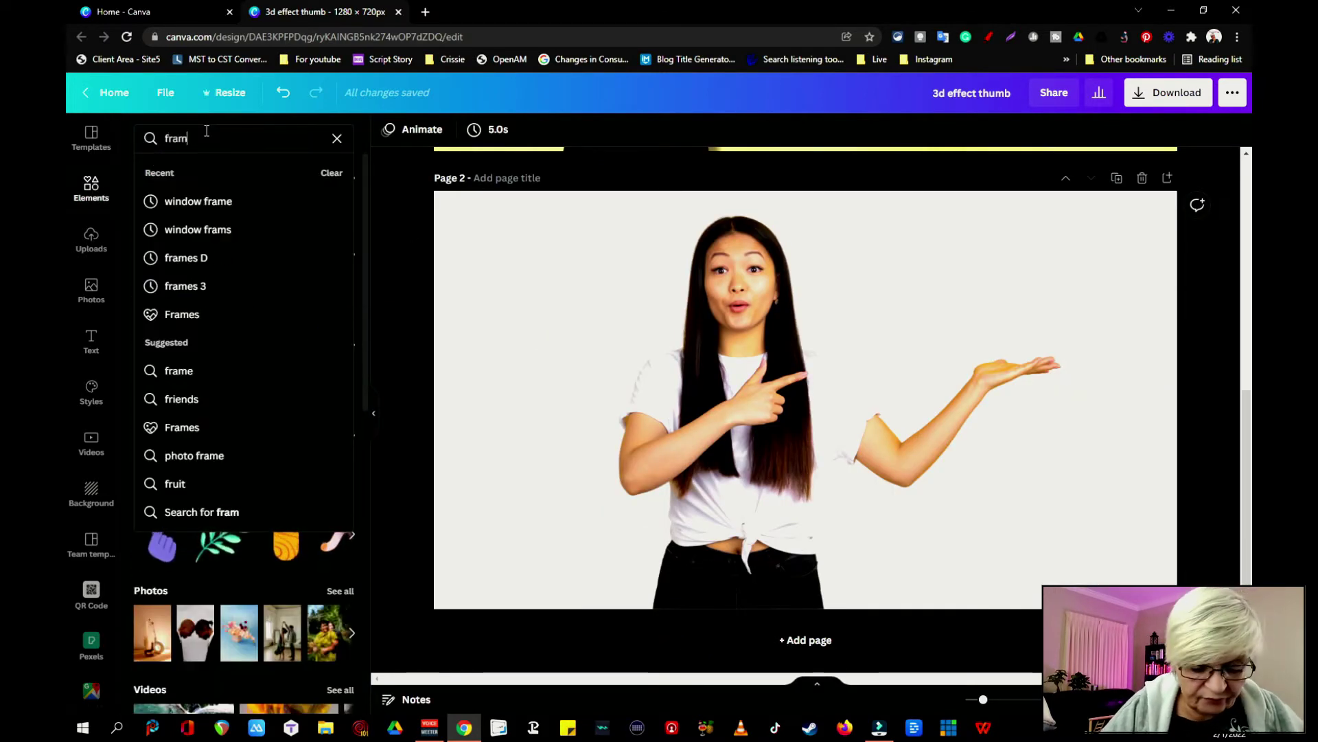
pyautogui.write('es')
pyautogui.press('Return')
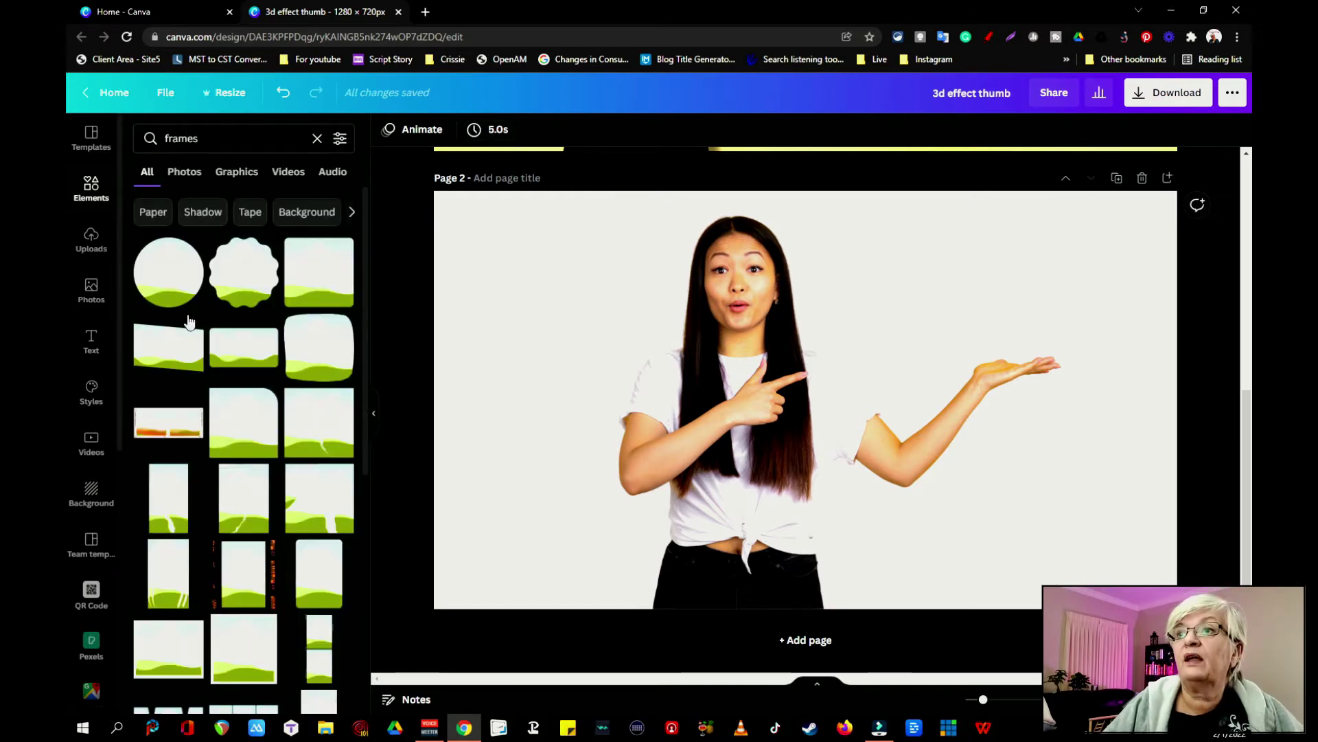
pyautogui.scroll(-10, 257, 292)
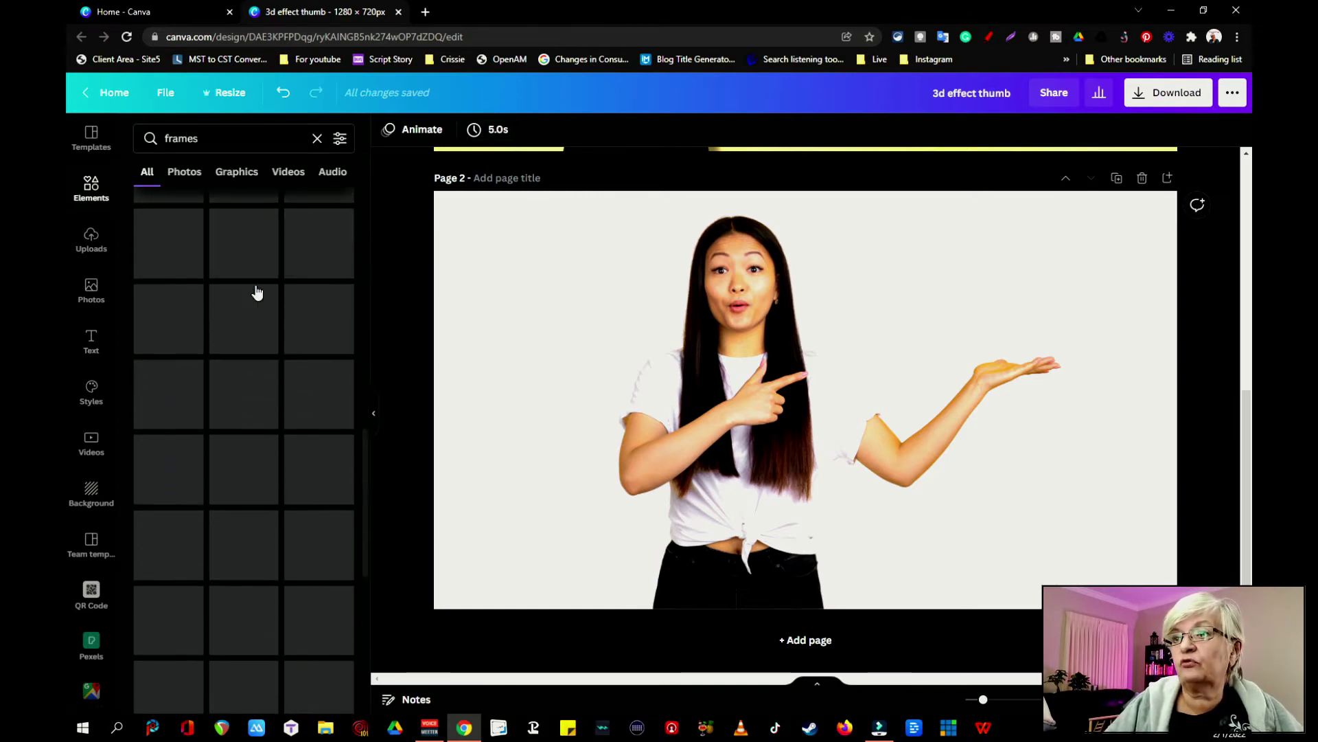
pyautogui.scroll(-5, 257, 291)
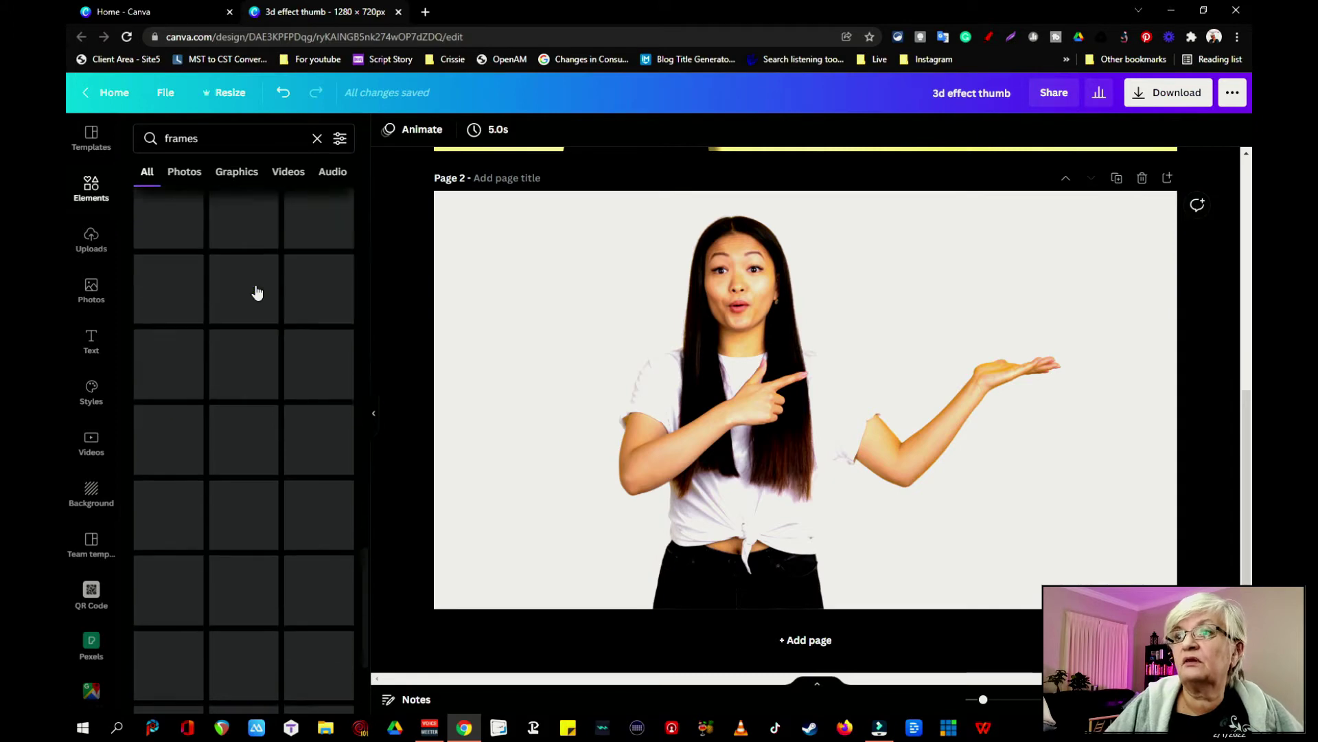
pyautogui.scroll(-2, 269, 302)
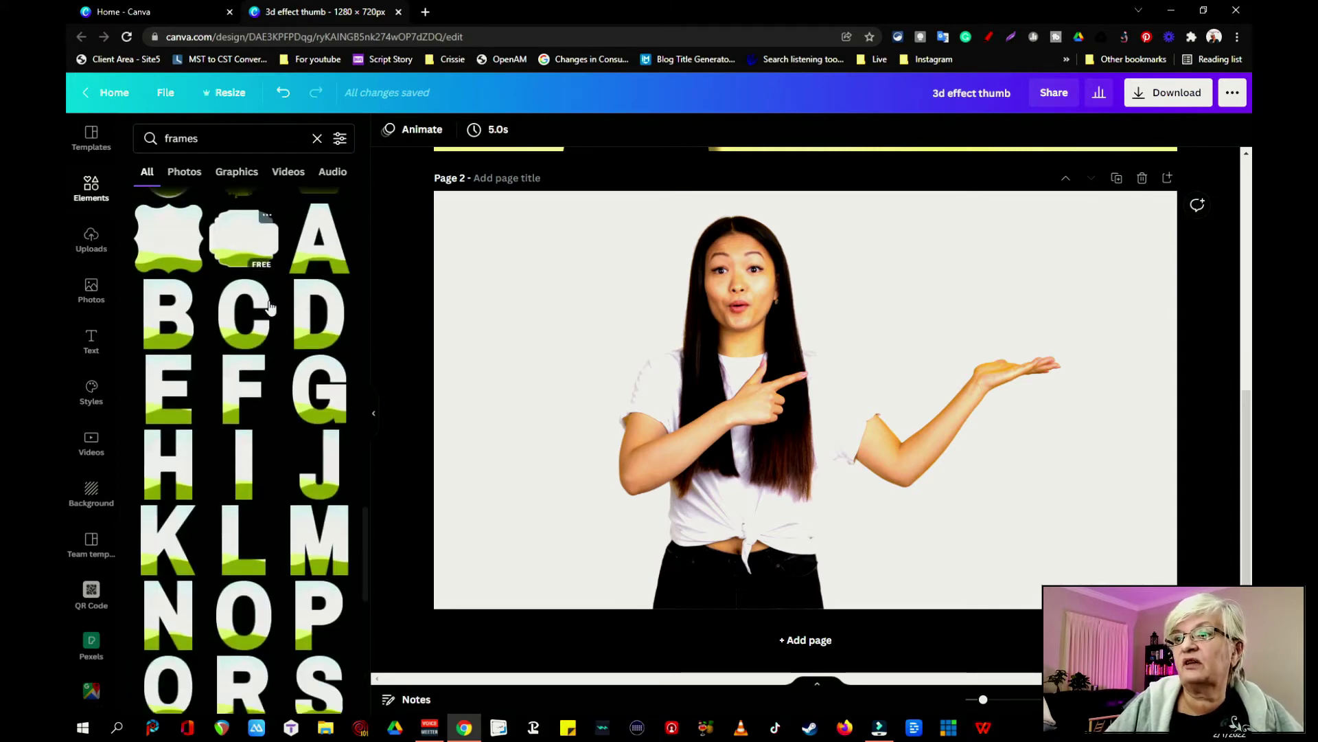
pyautogui.scroll(-6, 268, 302)
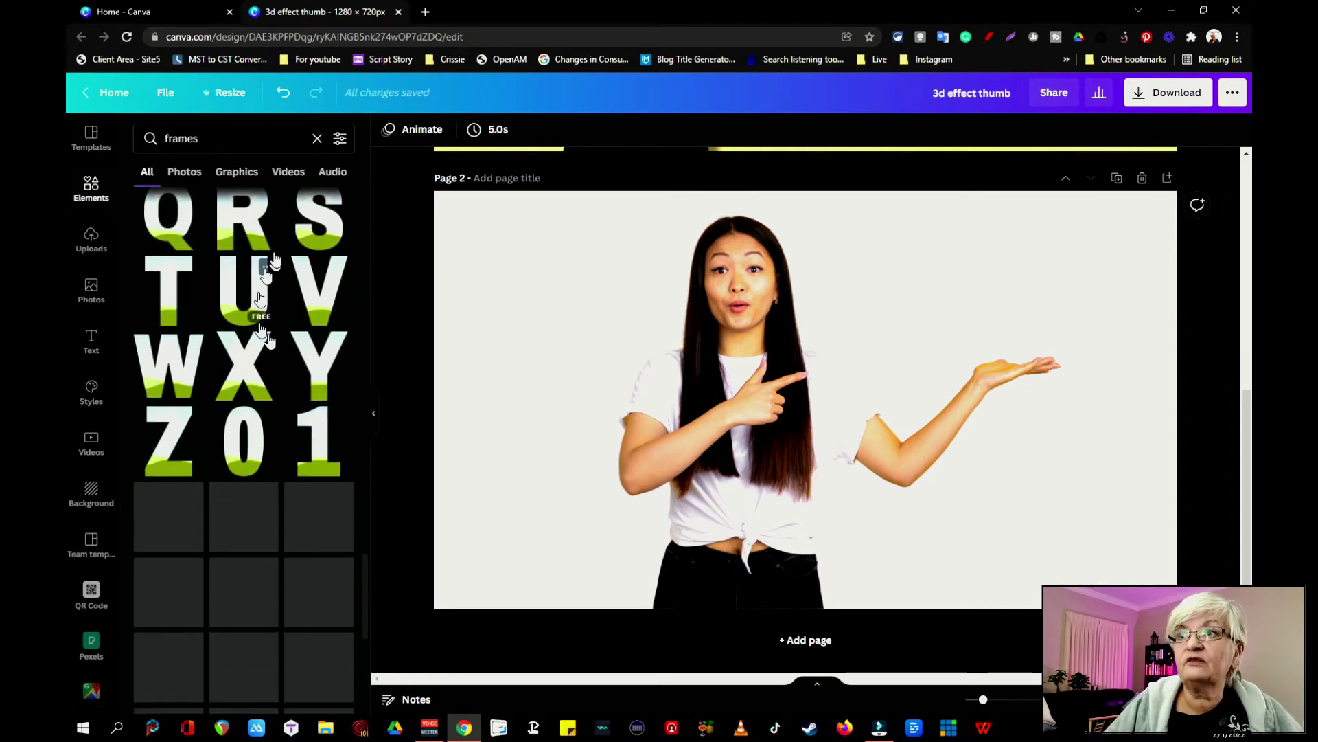
# - Search for "frames 3", add the bold 3 frame and place it over the woman's bent elbow, opposite the outstretched arm
pyautogui.click(227, 138)
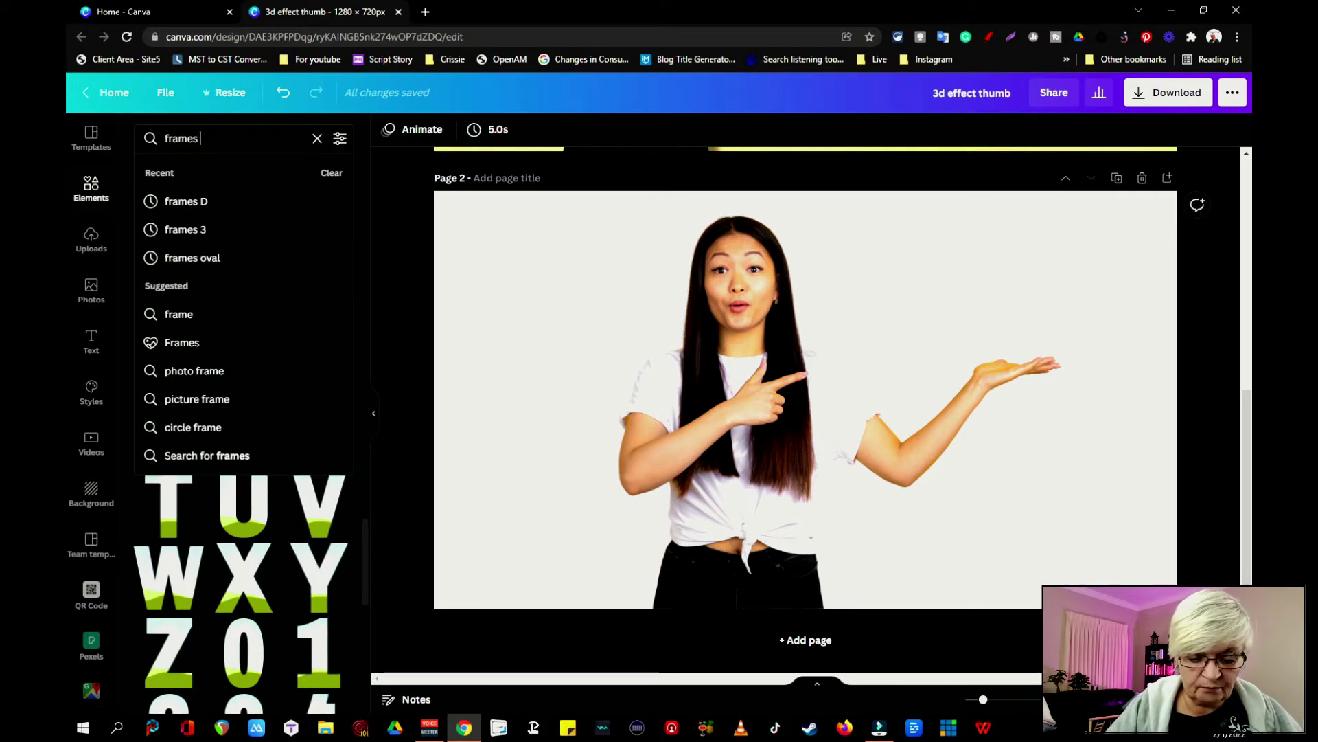
pyautogui.write('3')
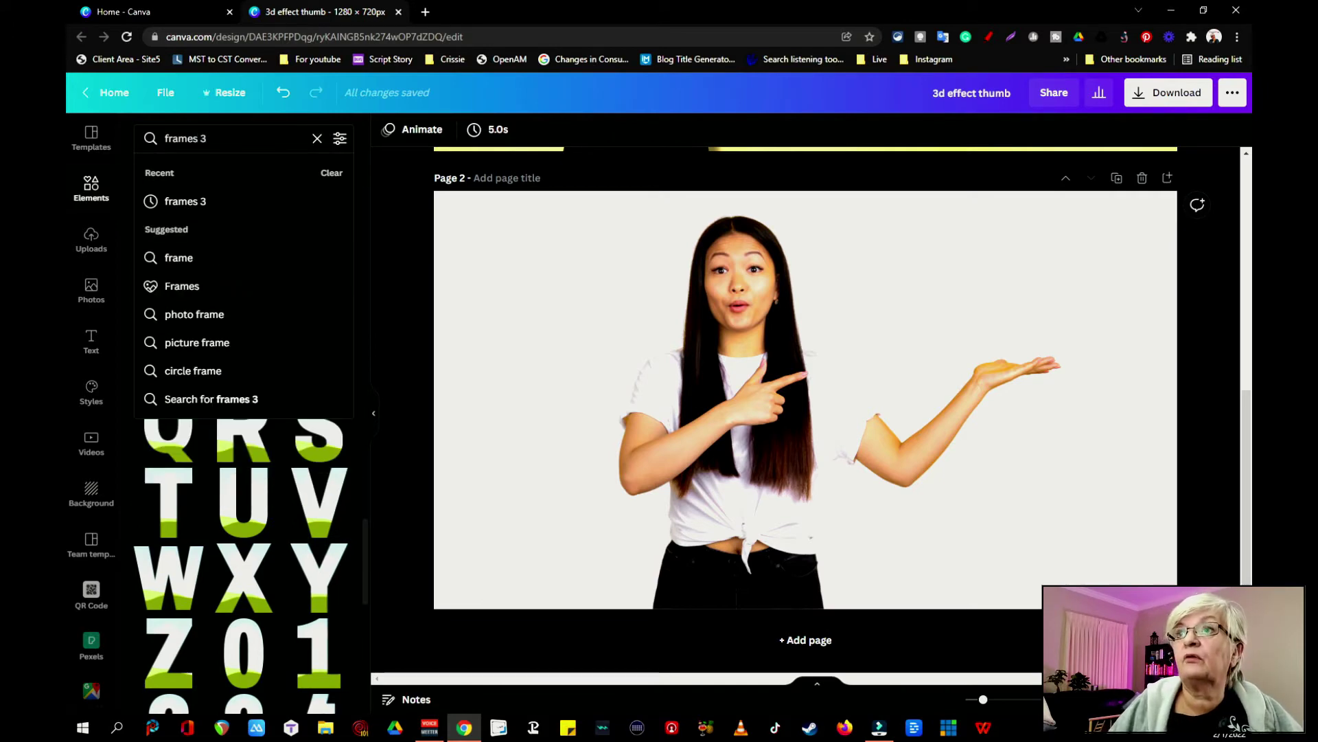
pyautogui.press('Return')
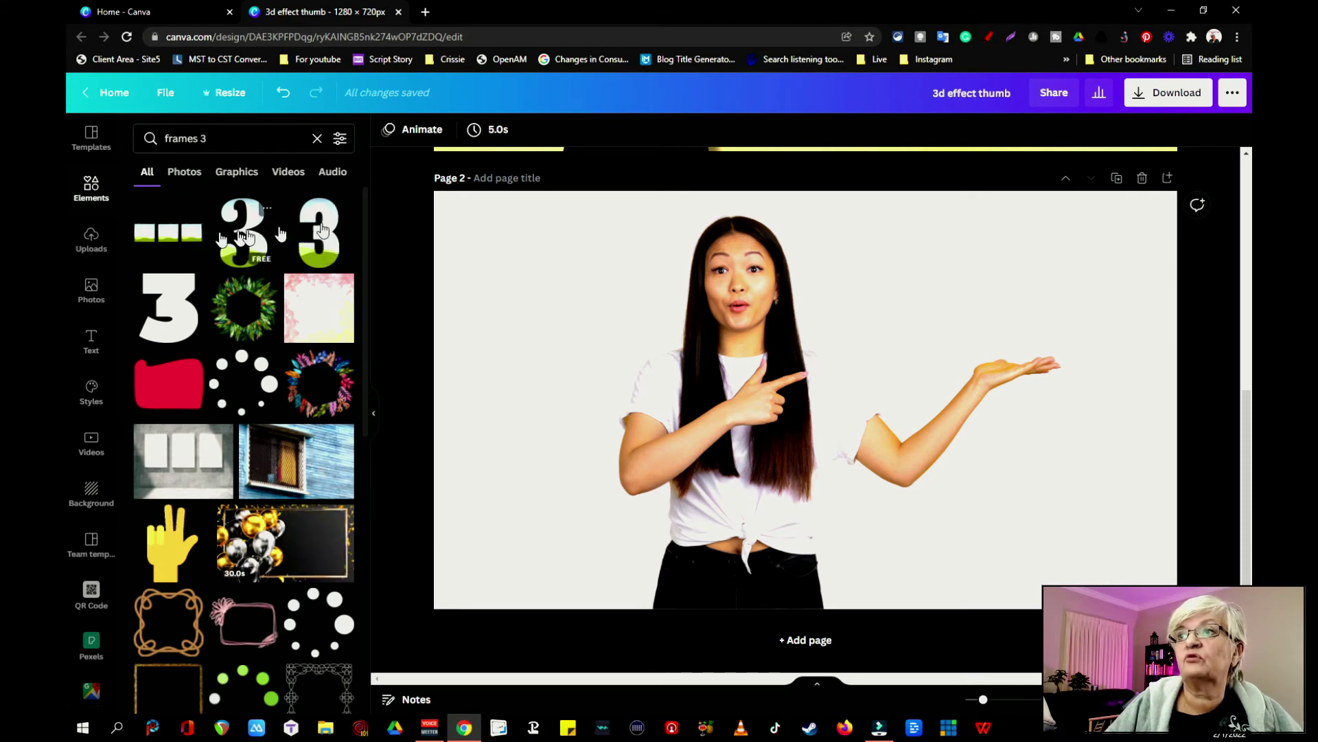
pyautogui.click(244, 233)
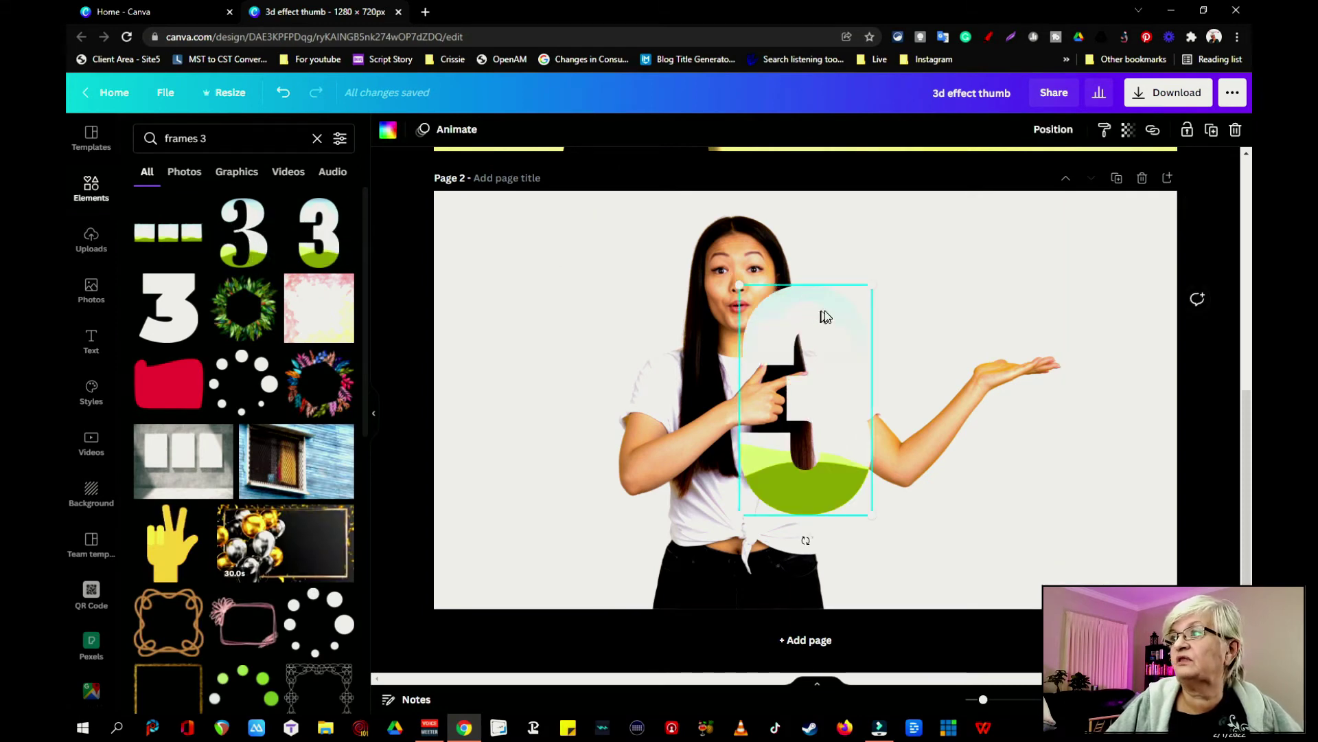
pyautogui.moveTo(826, 317); pyautogui.dragTo(643, 349)
# - Search for "frames d" and add the bold capital D frame on the outstretched-arm side of the woman
pyautogui.click(229, 128)
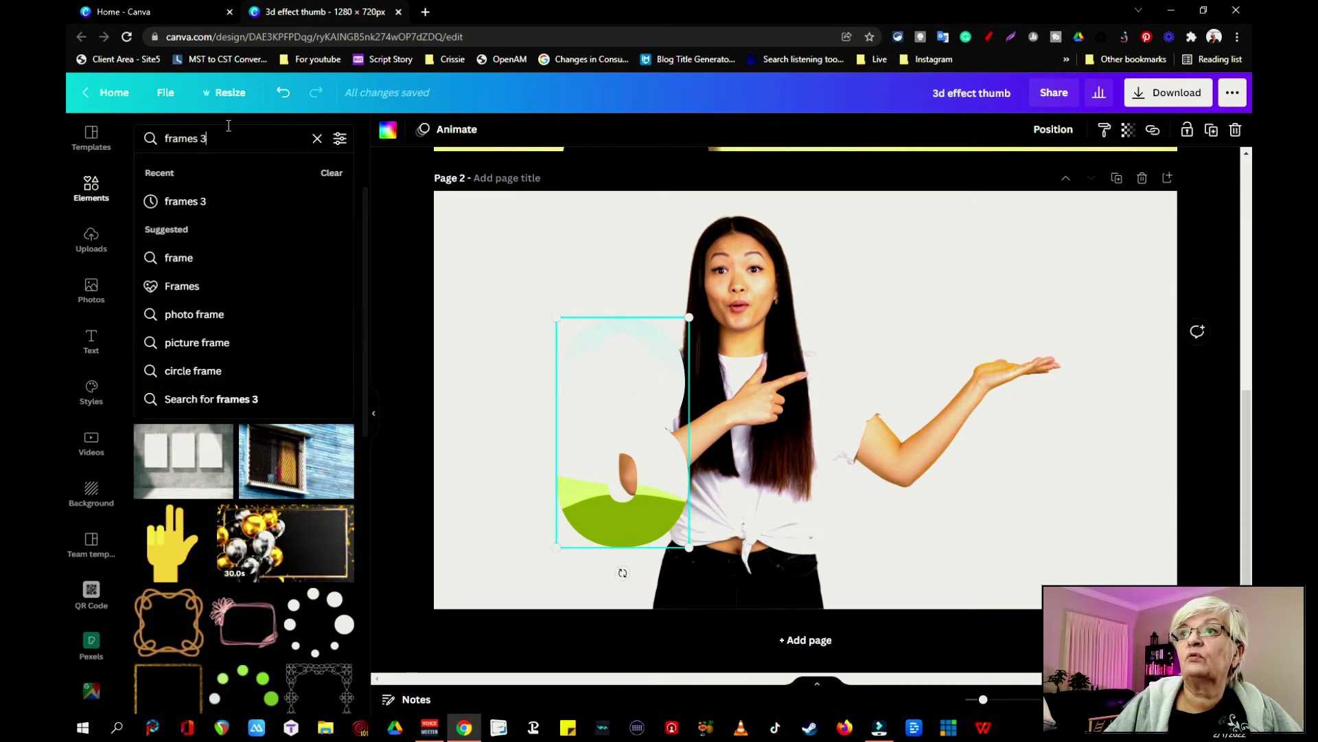
pyautogui.press('BackSpace')
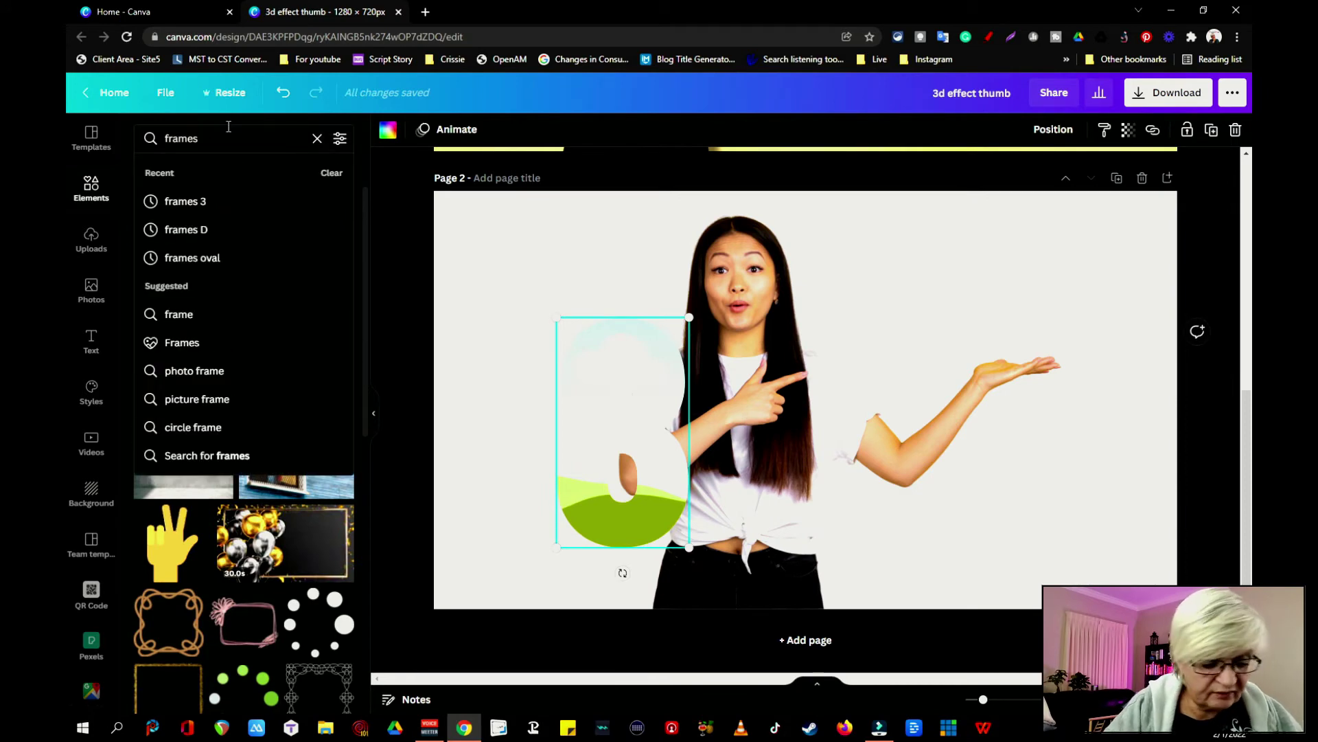
pyautogui.write('d')
pyautogui.press('Return')
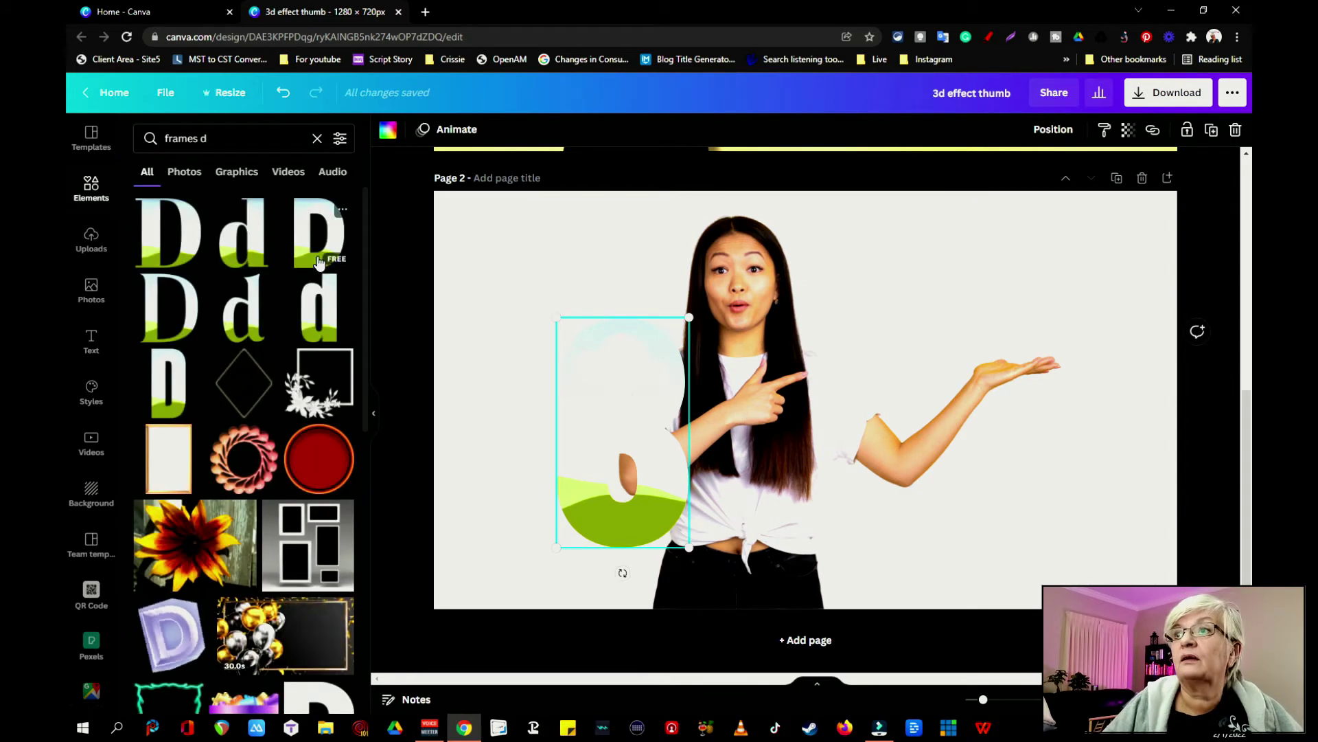
pyautogui.click(316, 259)
# - Unlock the cropped arm image and send the D frame backward so that it lies behind the outstretched arm
pyautogui.click(1042, 369)
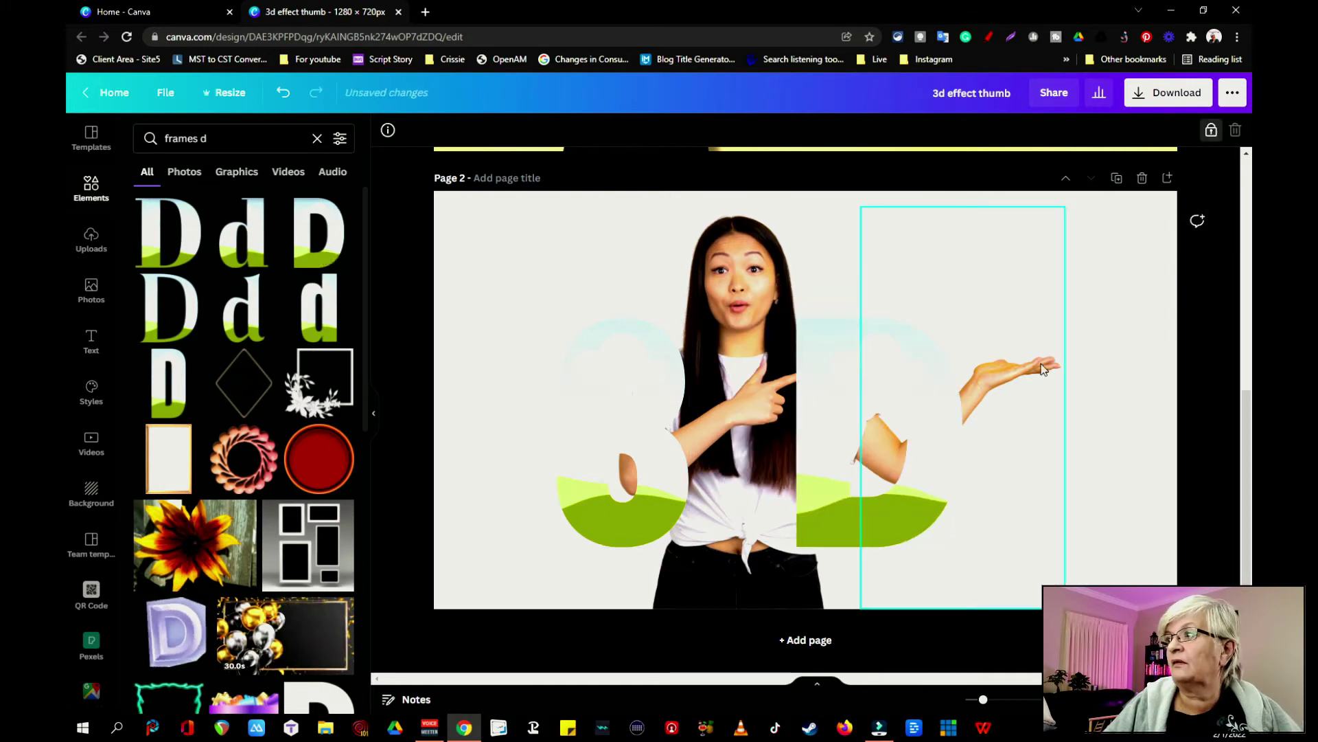
pyautogui.click(1211, 130)
pyautogui.click(830, 349)
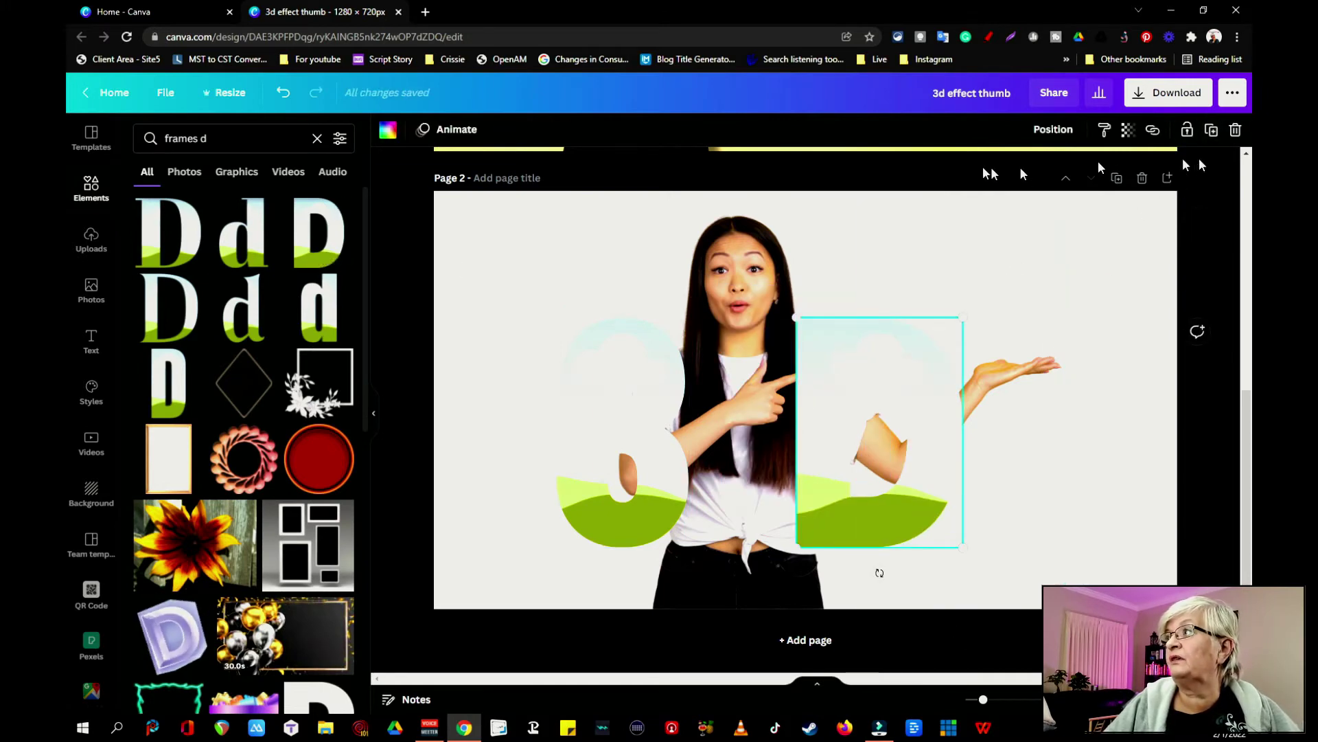
pyautogui.click(1045, 131)
pyautogui.click(1017, 173)
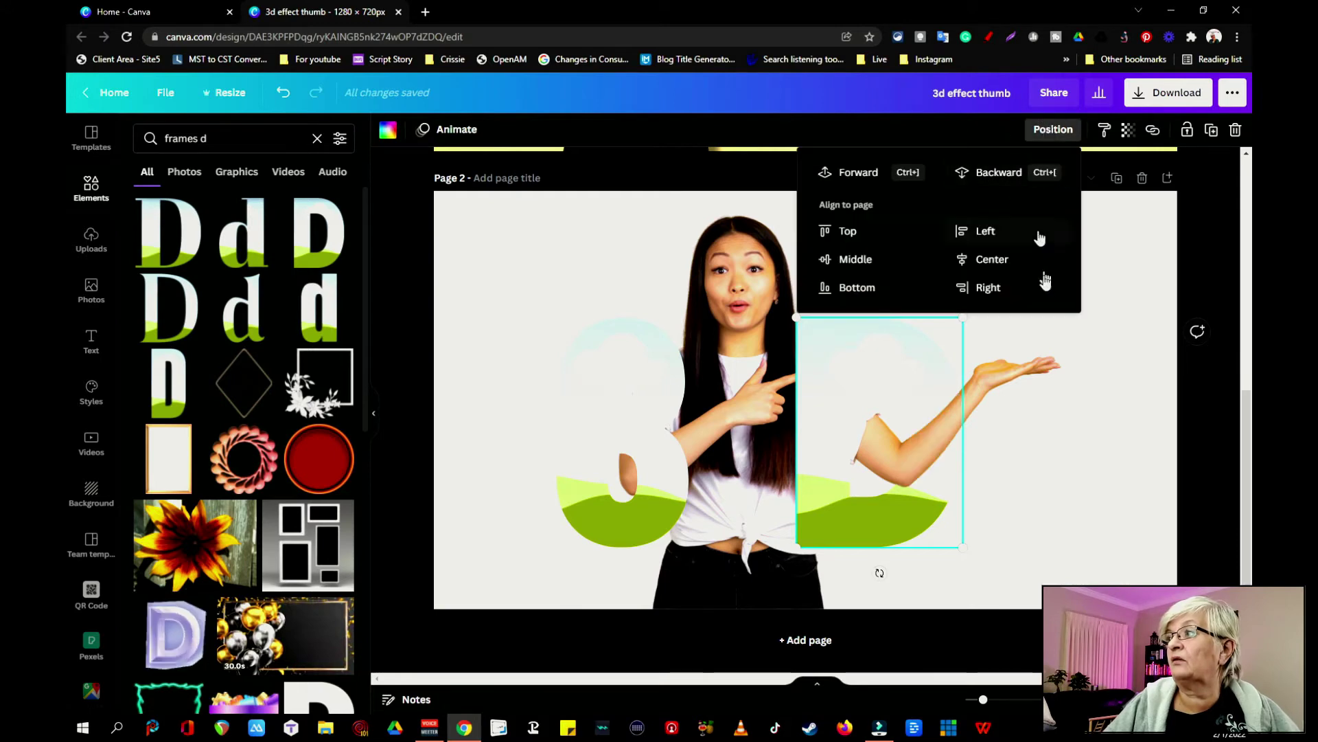
pyautogui.click(1187, 130)
pyautogui.click(872, 412)
pyautogui.click(640, 434)
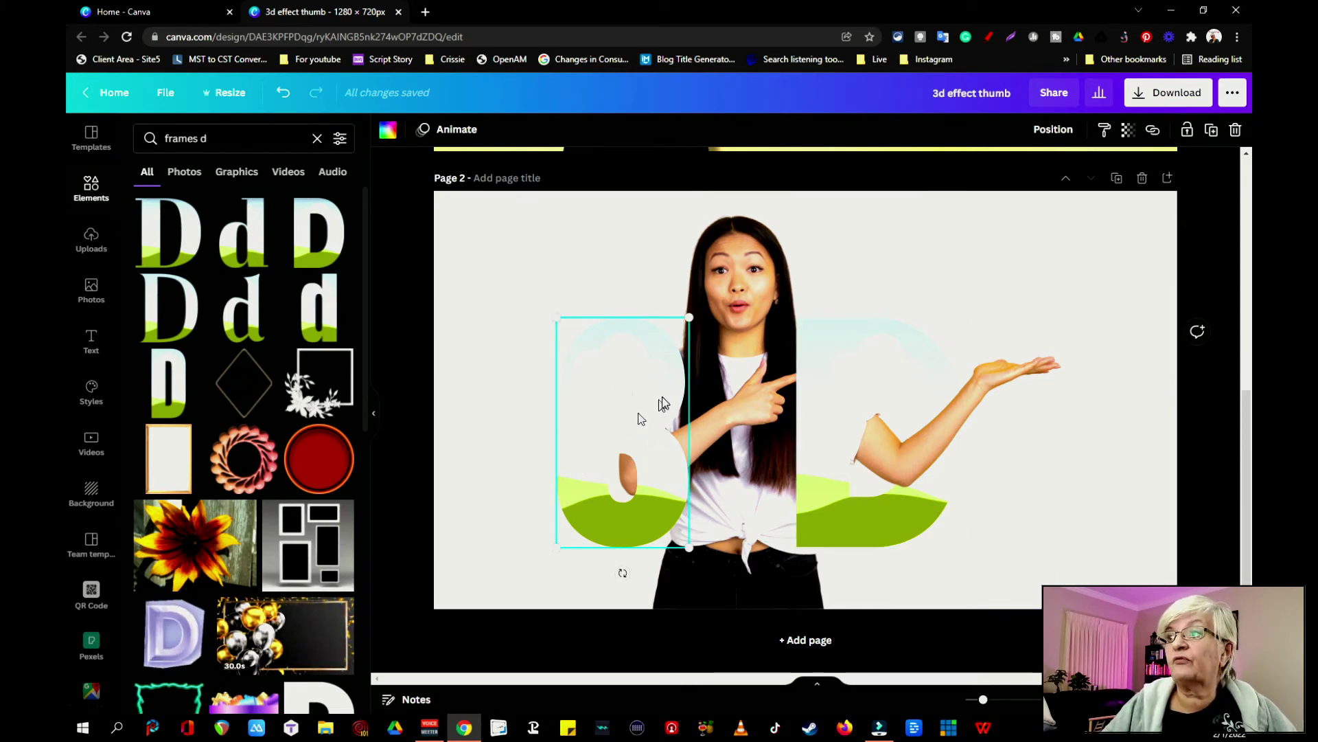
# - Fill both the 3 frame and the D frame with the blue ocean wave photo
pyautogui.click(91, 290)
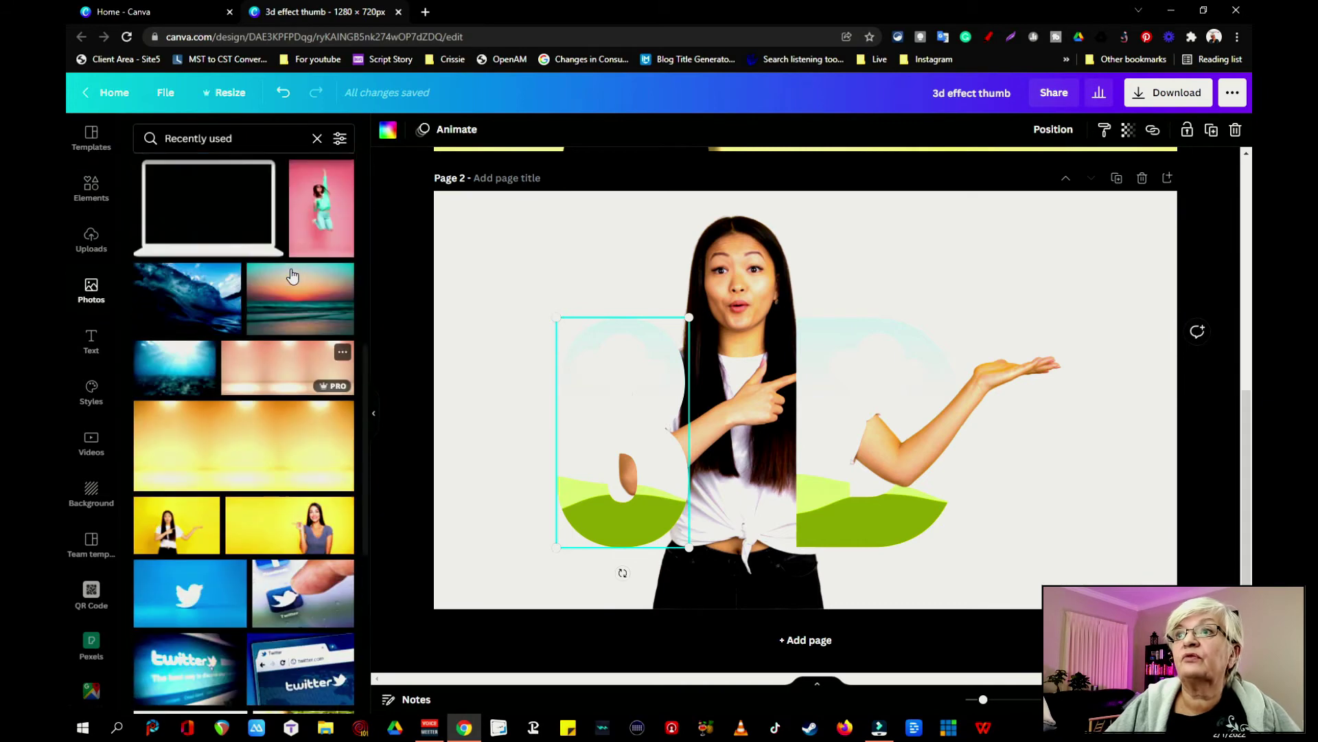
pyautogui.scroll(-5, 318, 209)
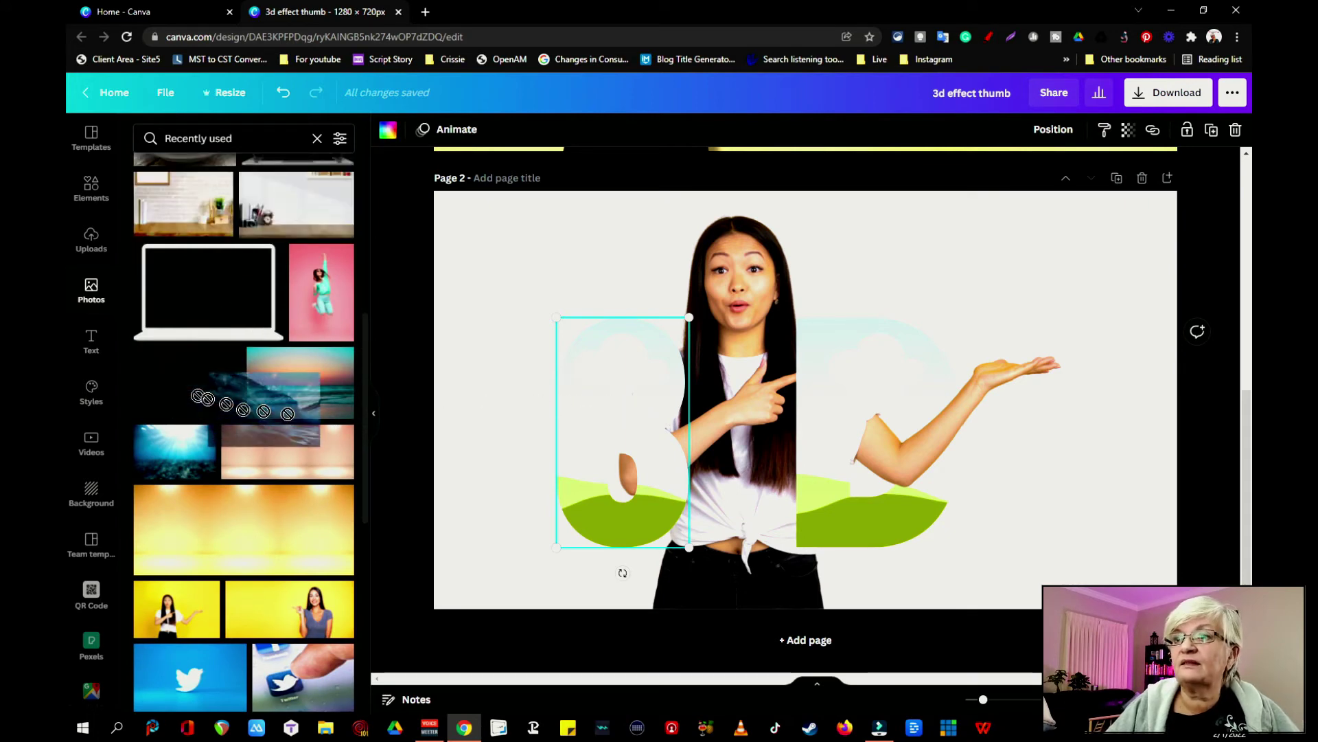
pyautogui.moveTo(187, 381); pyautogui.dragTo(584, 398)
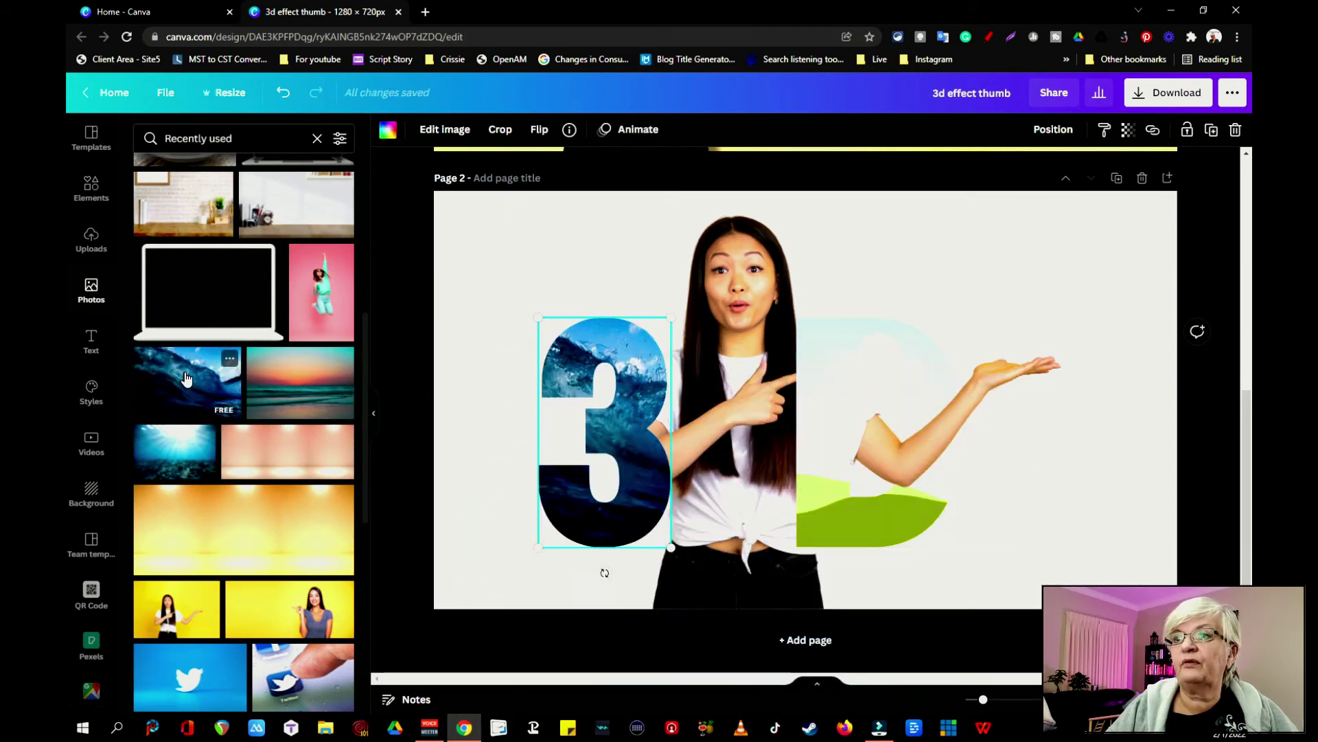
pyautogui.moveTo(172, 377); pyautogui.dragTo(867, 392)
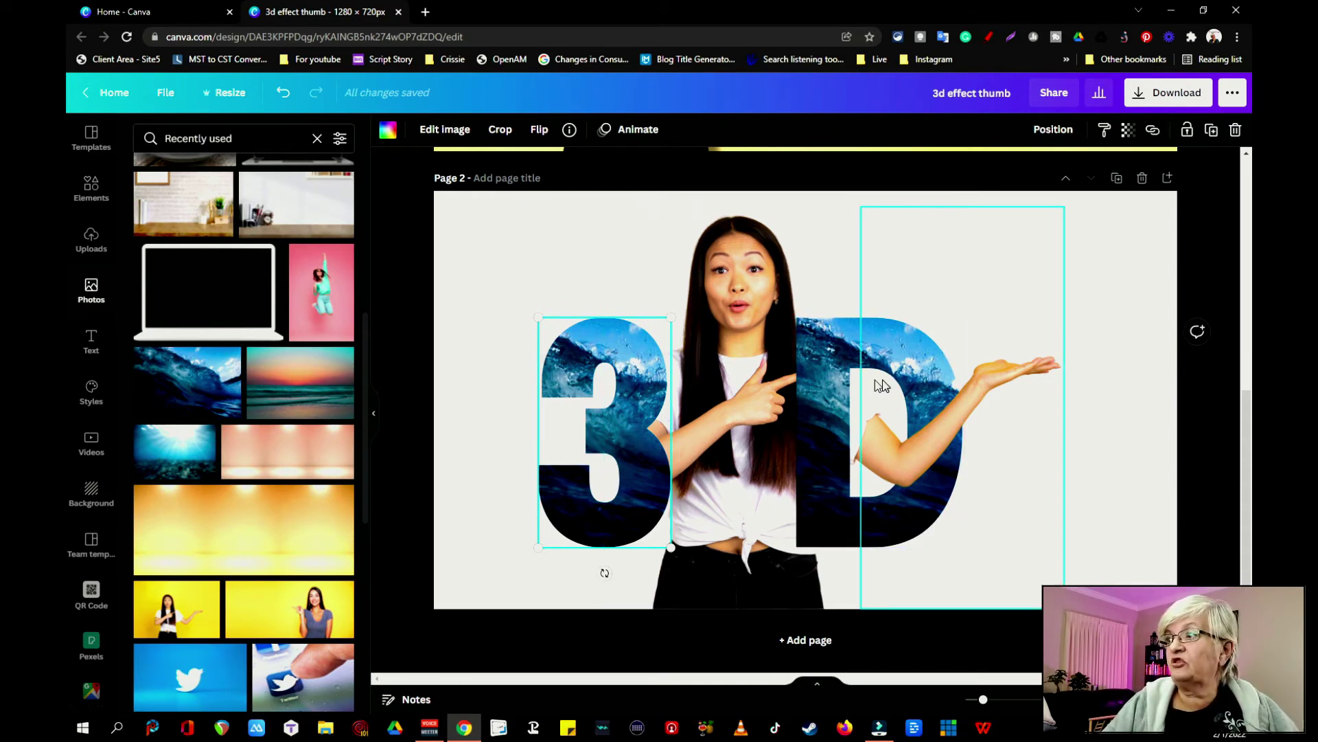
# - Shift the wave photo to the right inside the 3 frame to show a different part of it
pyautogui.doubleClick(640, 347)
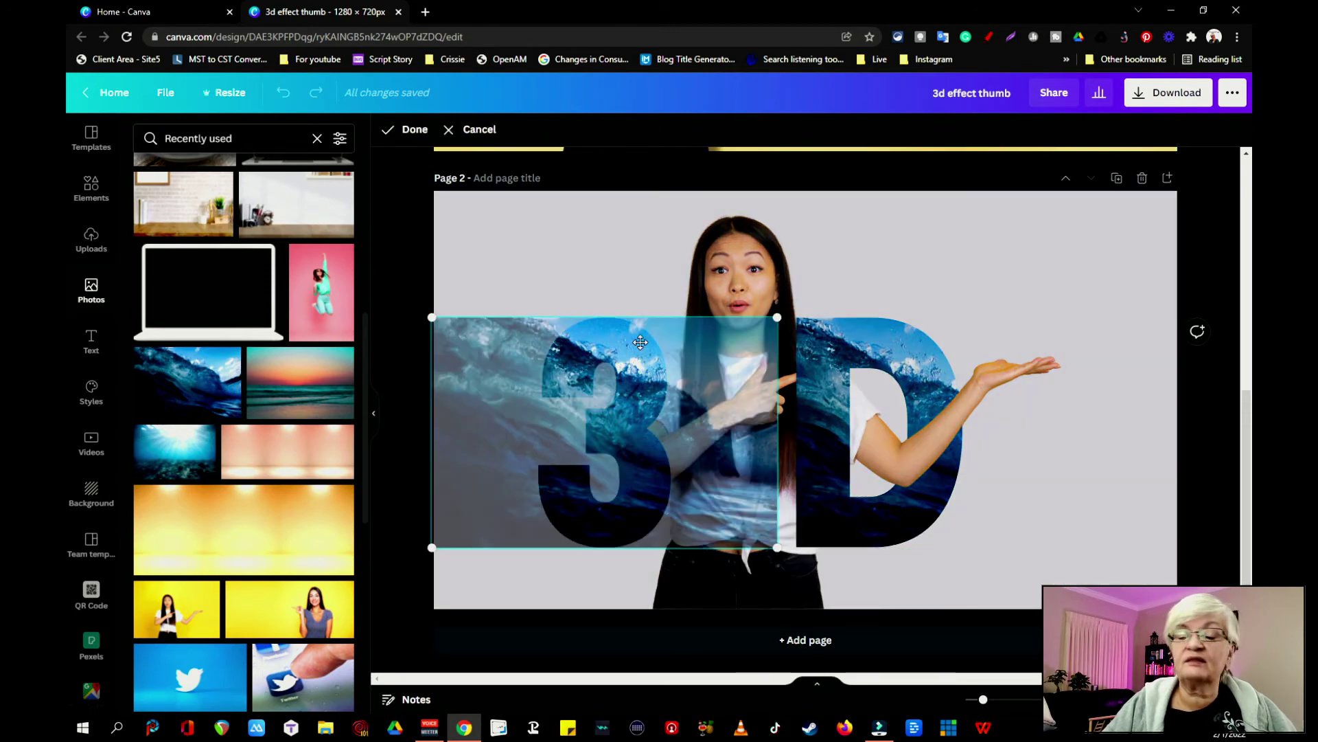
pyautogui.moveTo(629, 353); pyautogui.dragTo(710, 370)
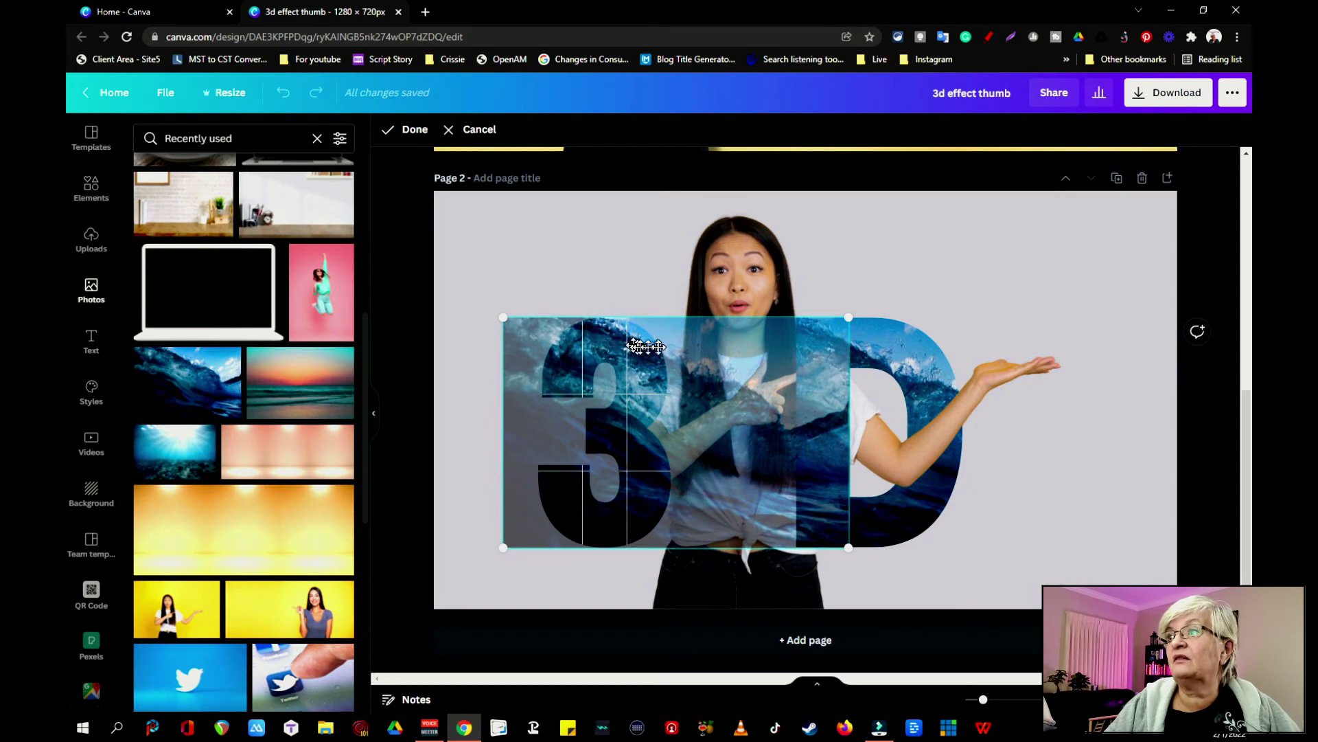
pyautogui.moveTo(651, 349); pyautogui.dragTo(670, 379)
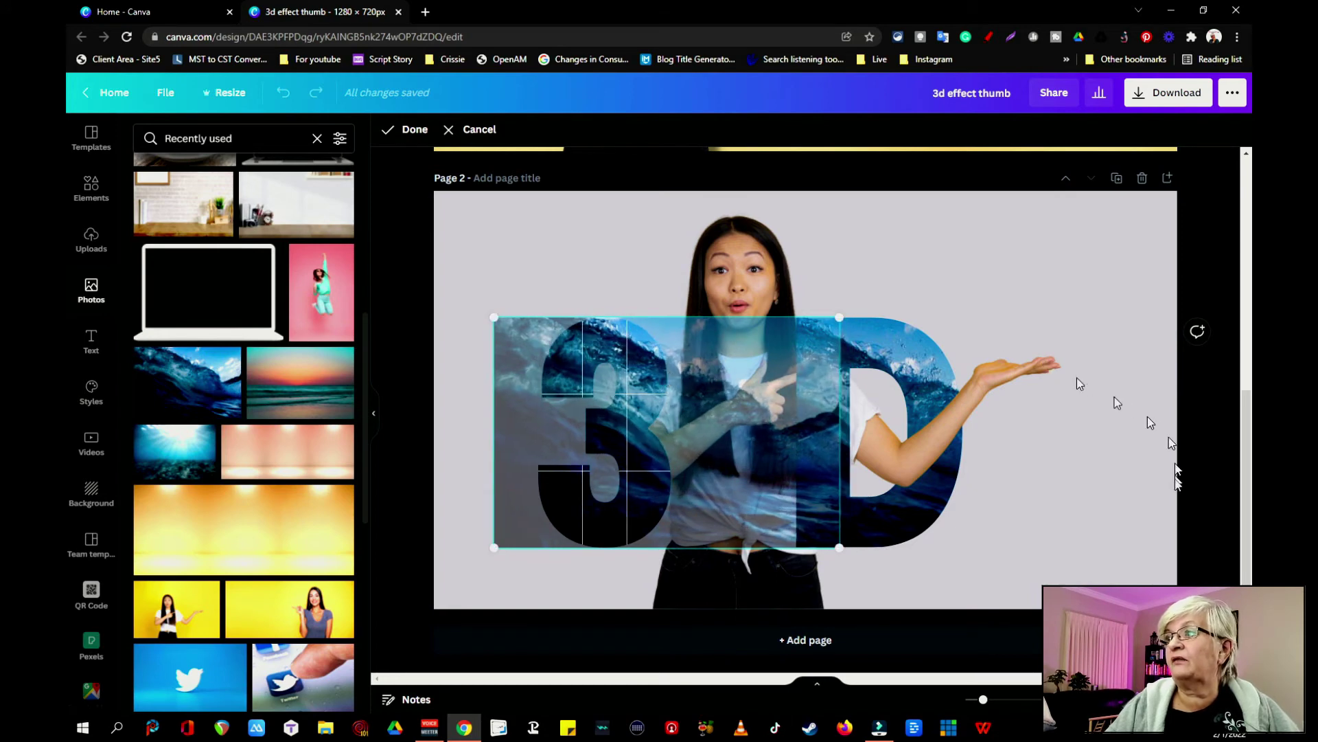
pyautogui.click(1155, 475)
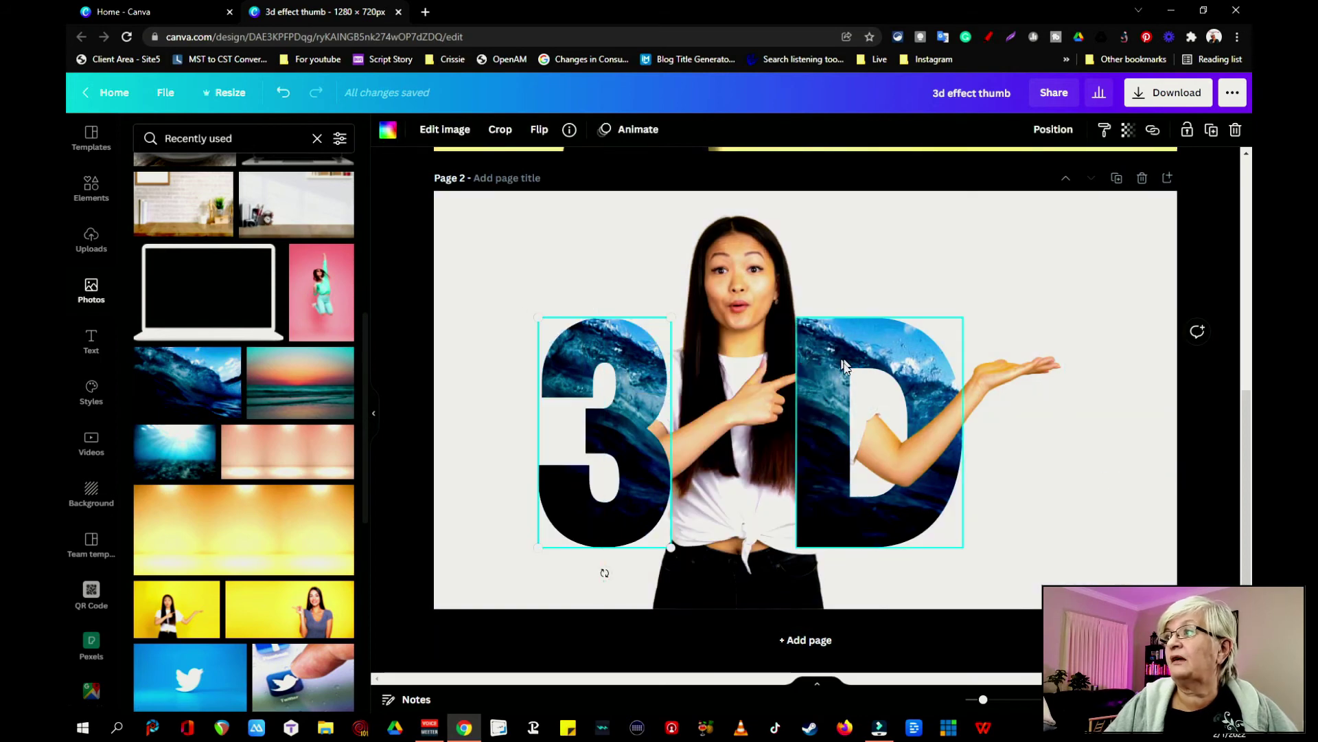
# - Shift the wave photo to the left inside the D frame so that its right-hand part fills the letter
pyautogui.doubleClick(861, 343)
pyautogui.moveTo(858, 342); pyautogui.dragTo(737, 368)
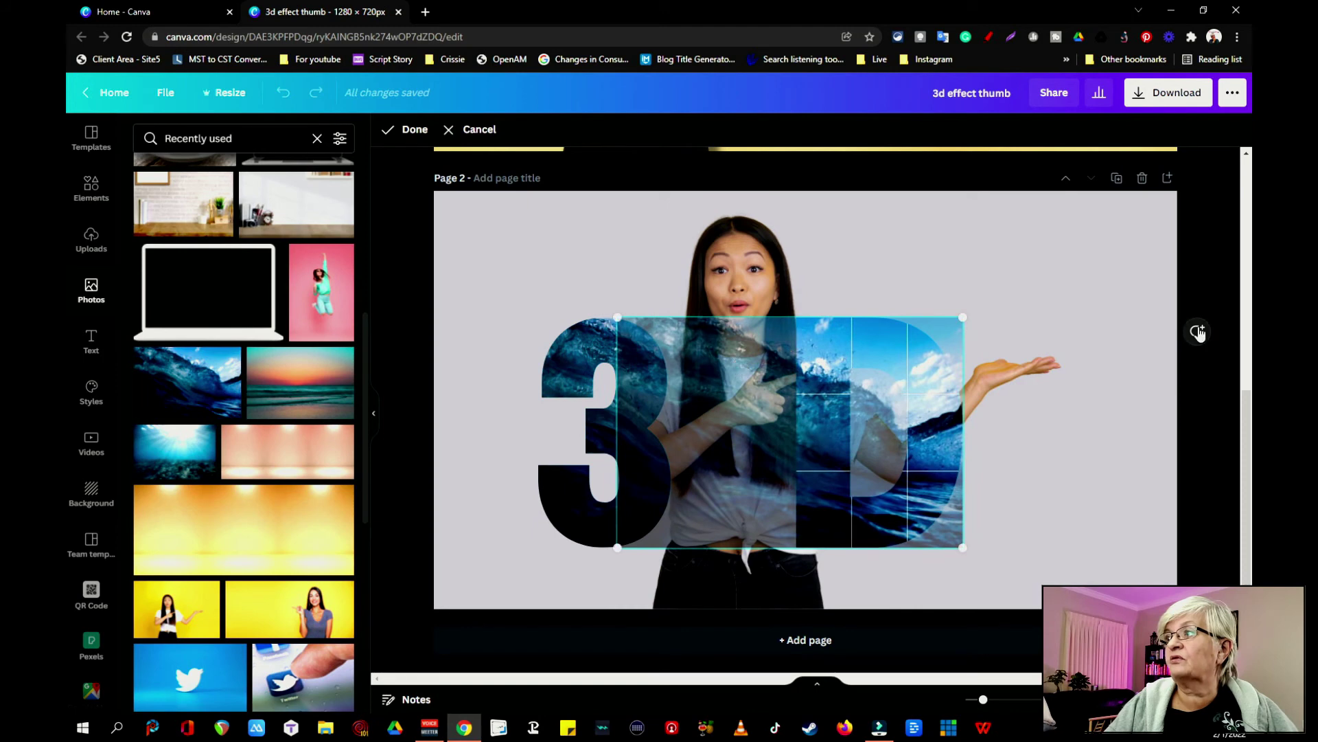
pyautogui.click(1122, 331)
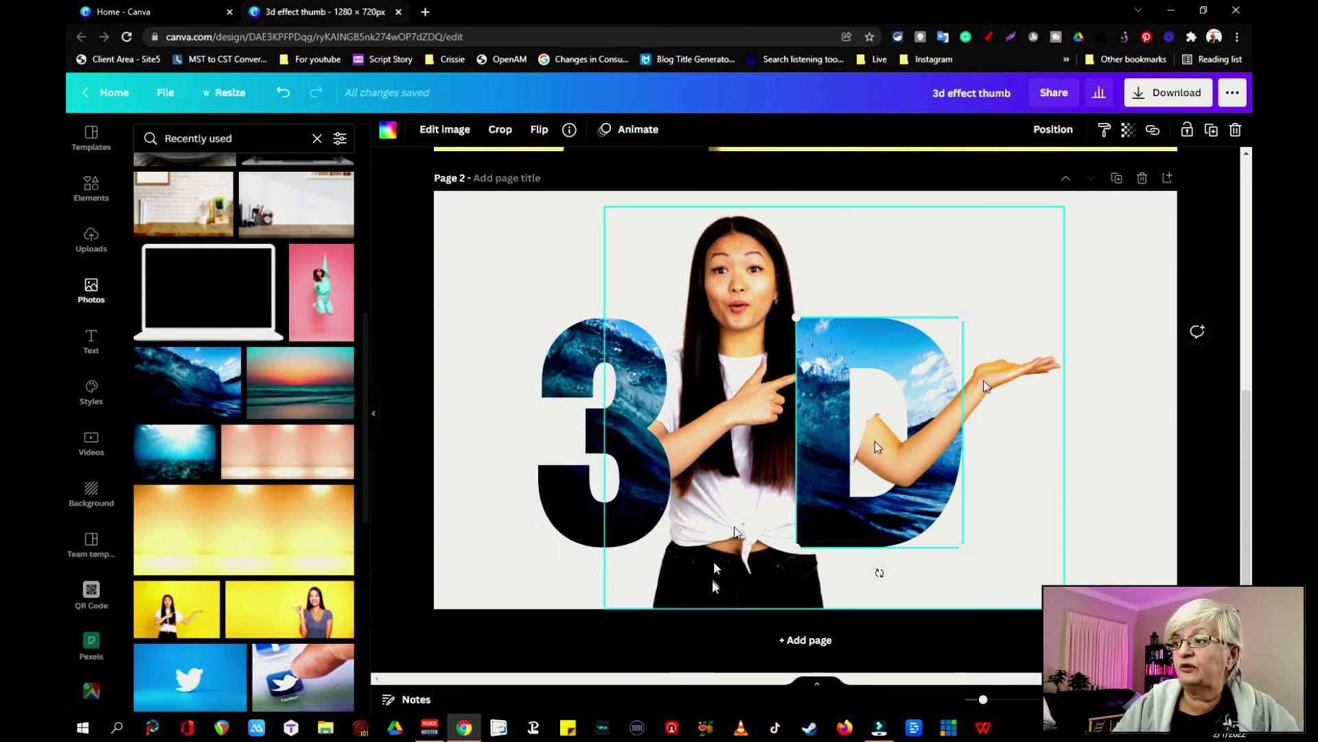
# - Unlock the woman's cutout photo and apply the Drop shadow effect to it
pyautogui.click(690, 597)
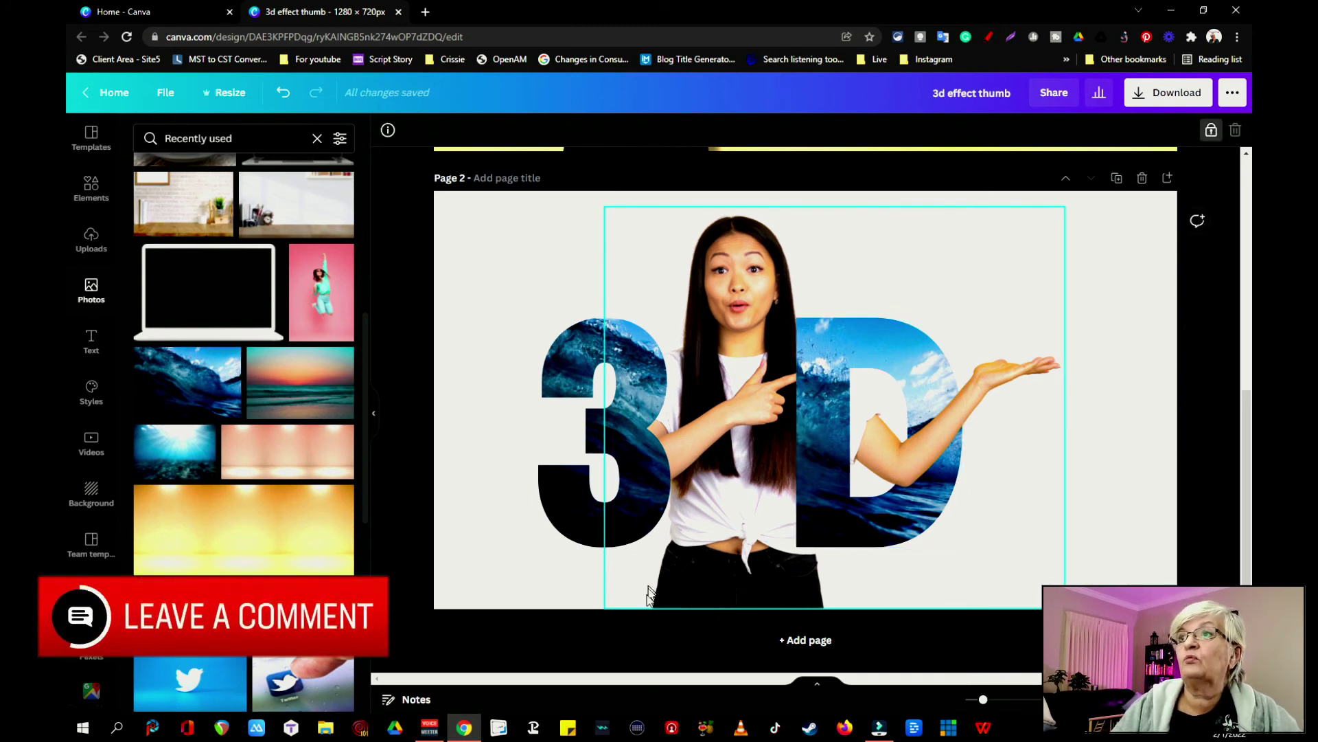
pyautogui.click(876, 355)
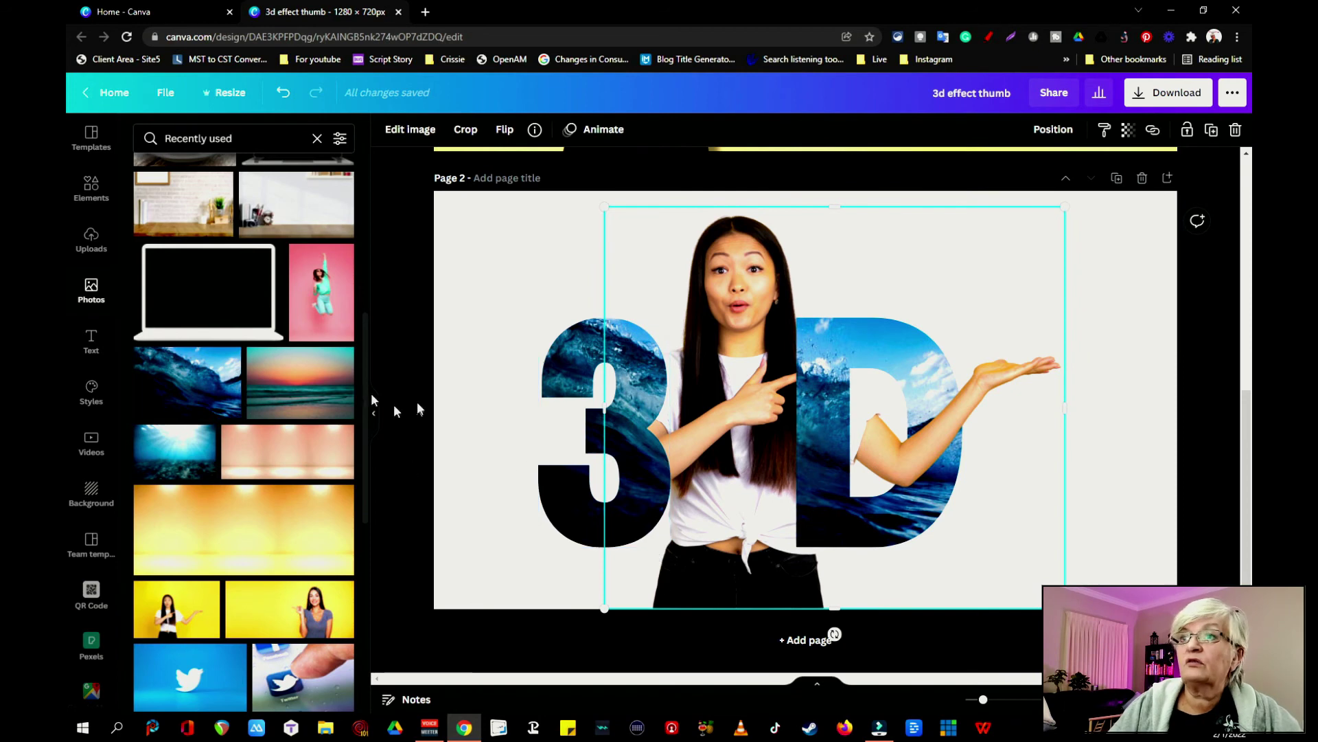
pyautogui.click(431, 130)
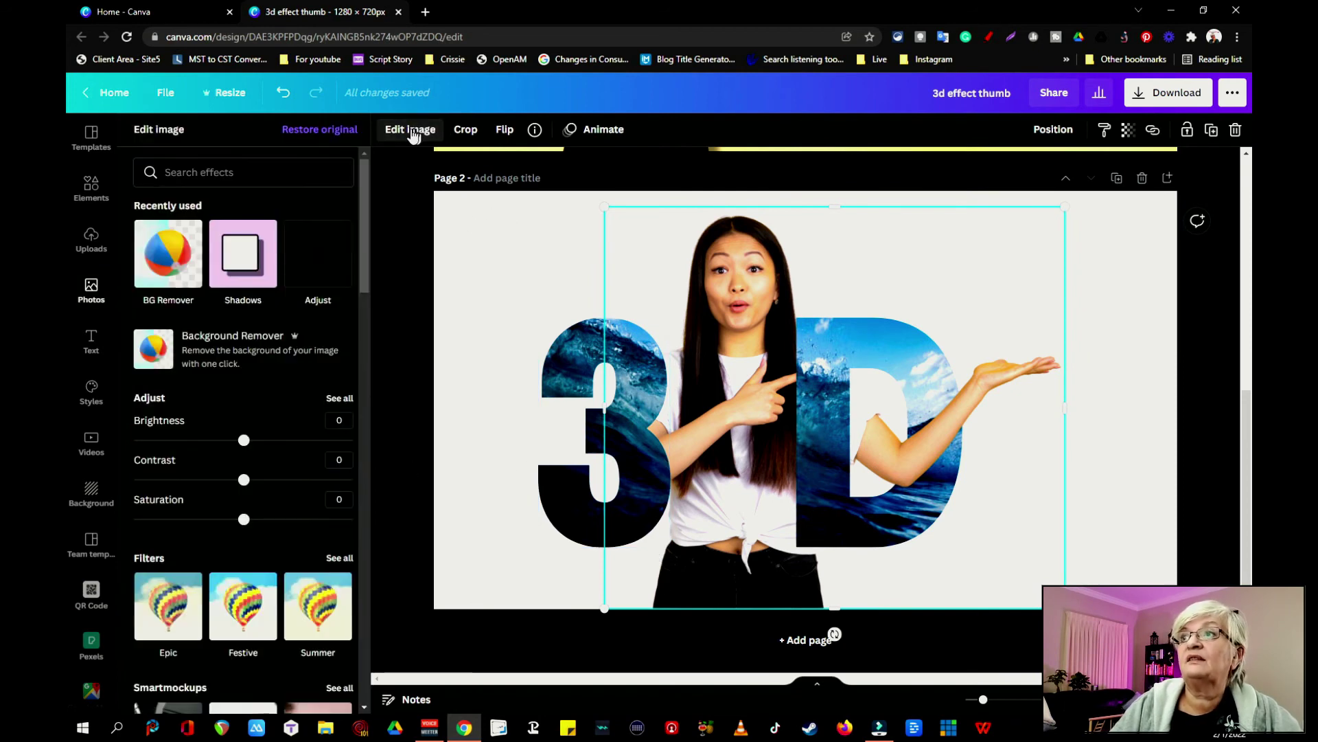
pyautogui.scroll(-6, 294, 459)
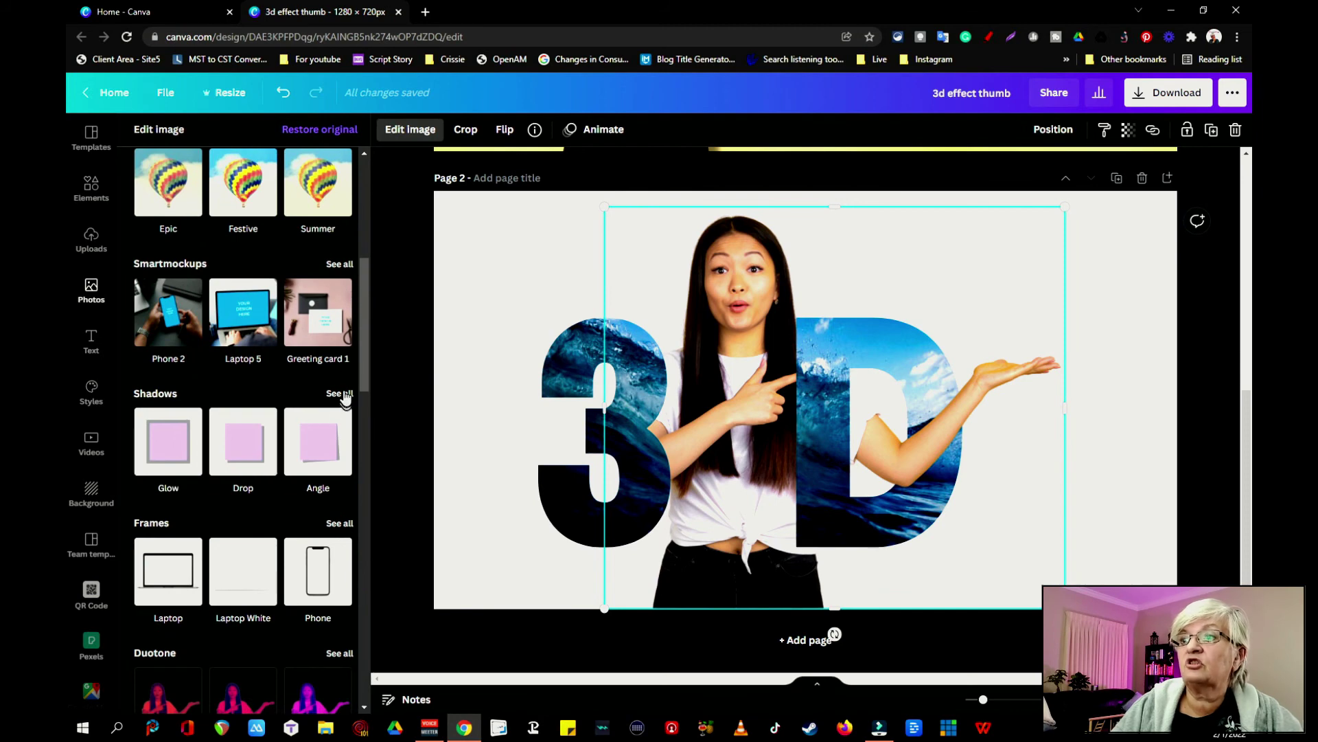
pyautogui.click(341, 394)
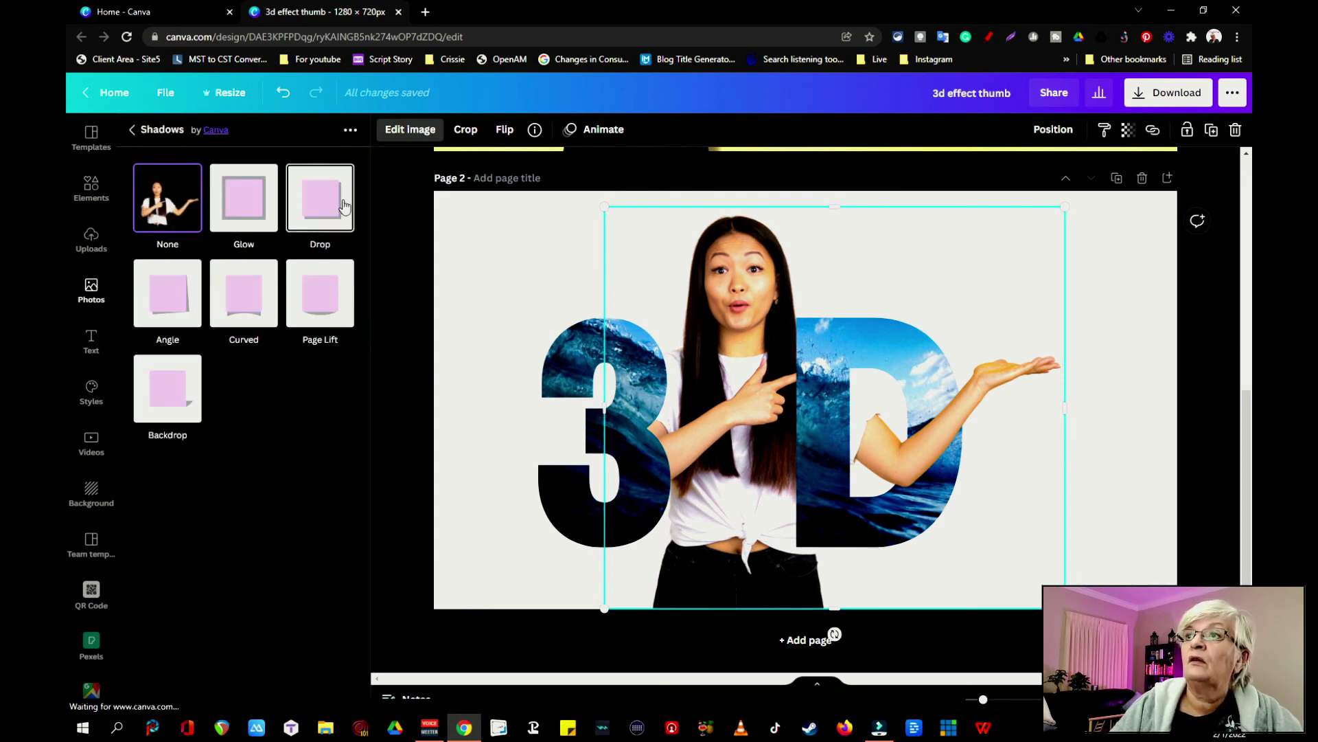
pyautogui.click(320, 198)
# - Move the D slightly away from the woman and add a matching shadow to the outstretched arm
pyautogui.click(950, 422)
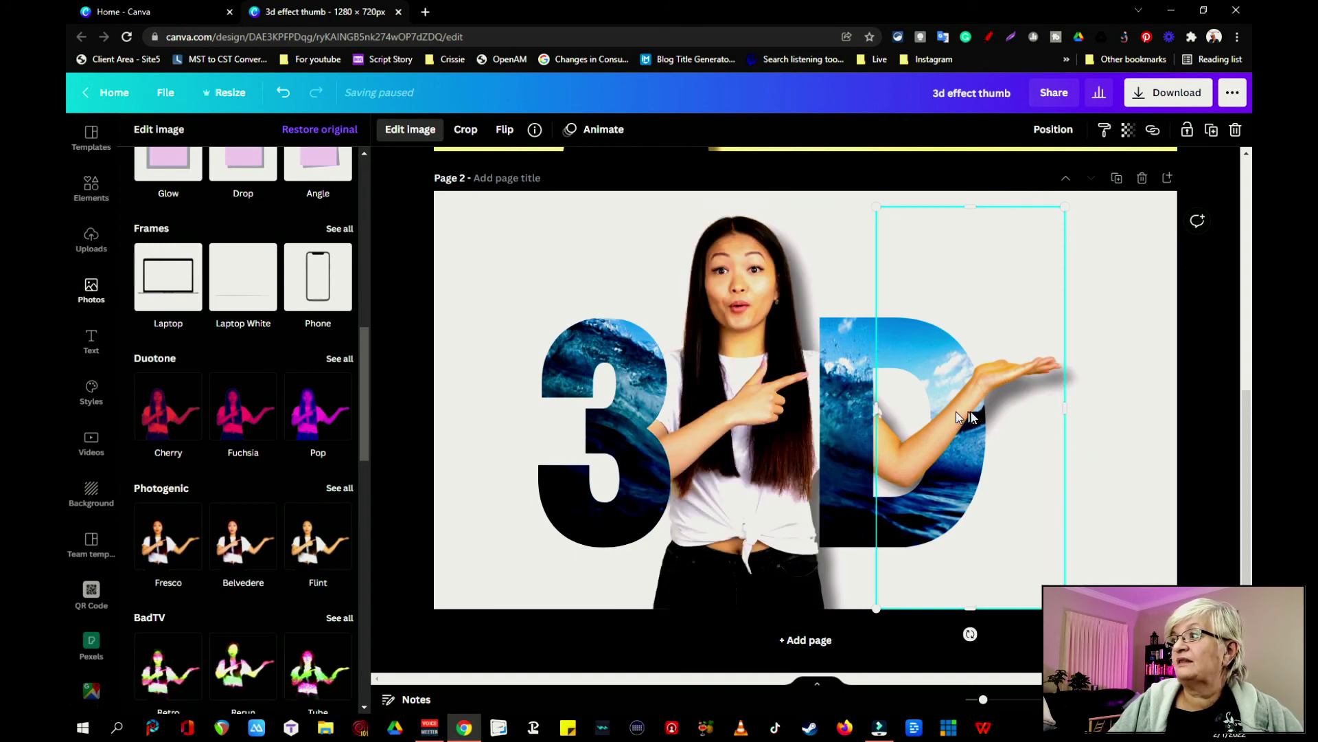
pyautogui.click(978, 410)
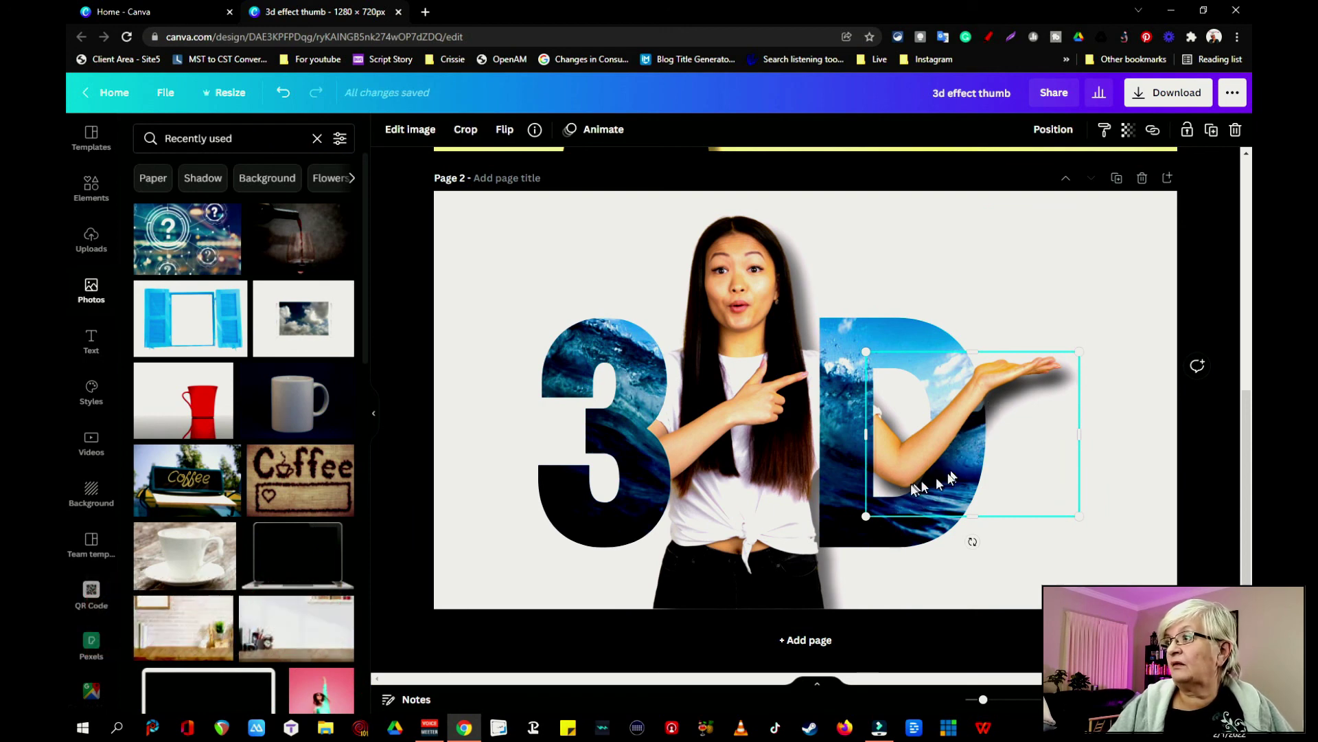
pyautogui.click(1163, 230)
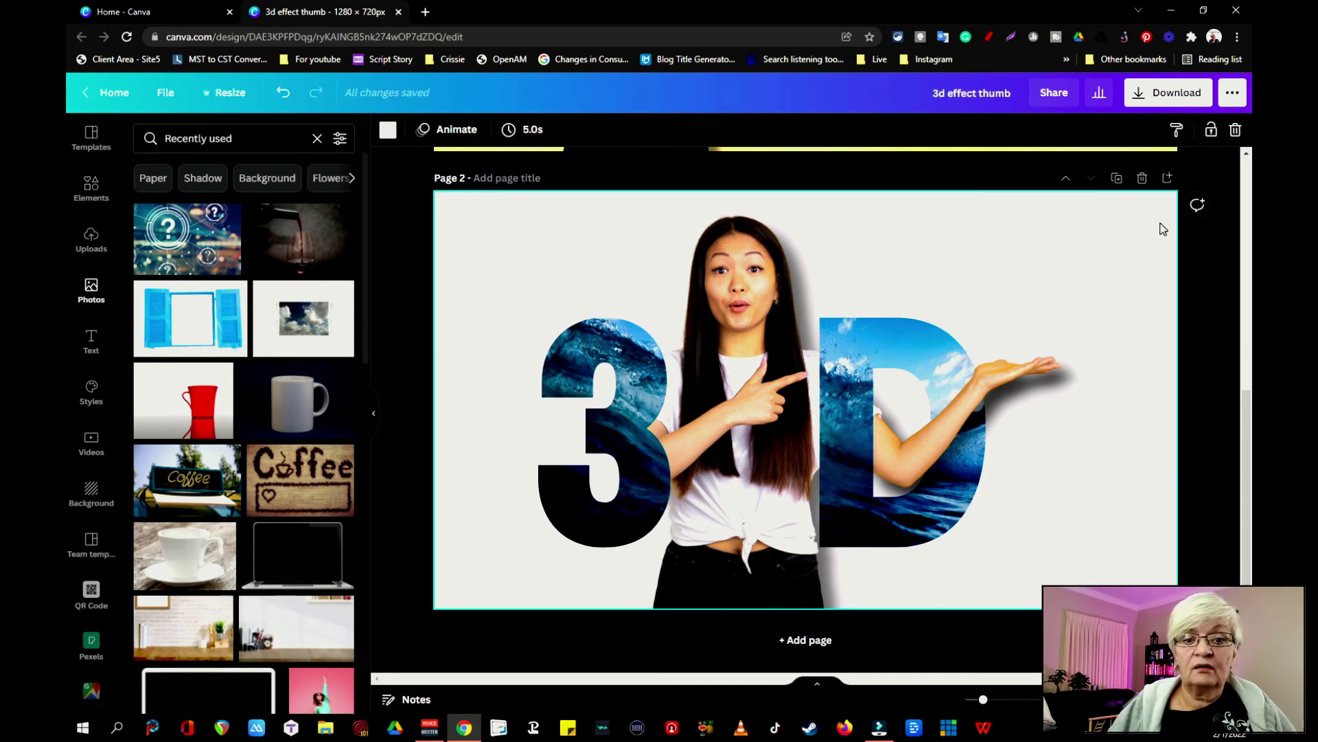